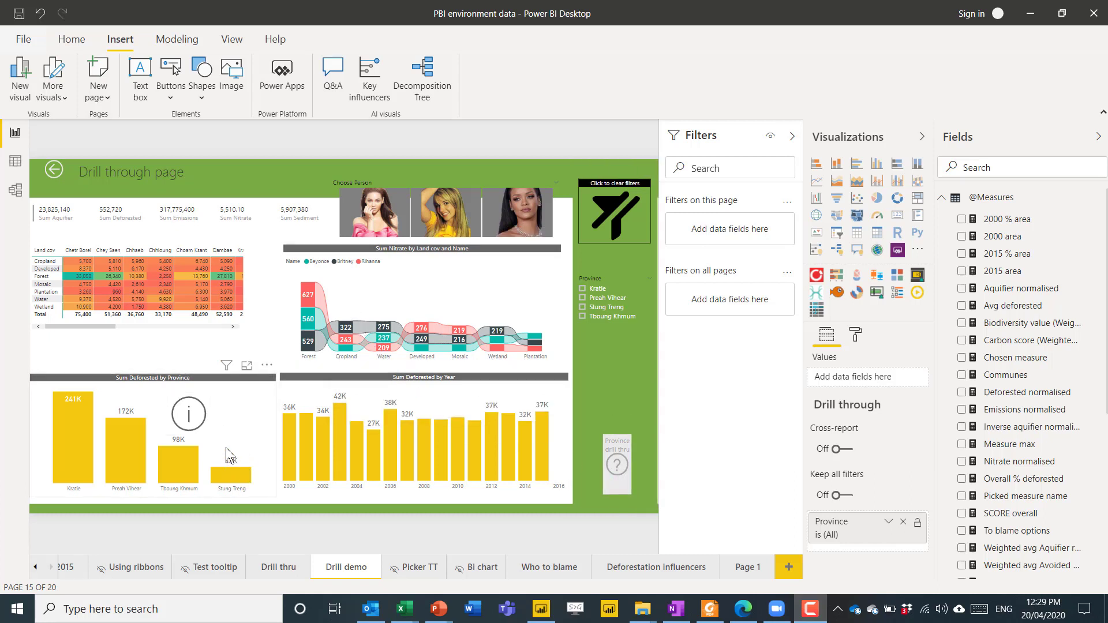
# Step: Open the Drill through options on the Kratie bar of Sum Deforested by Province
pyautogui.rightClick(78, 423)
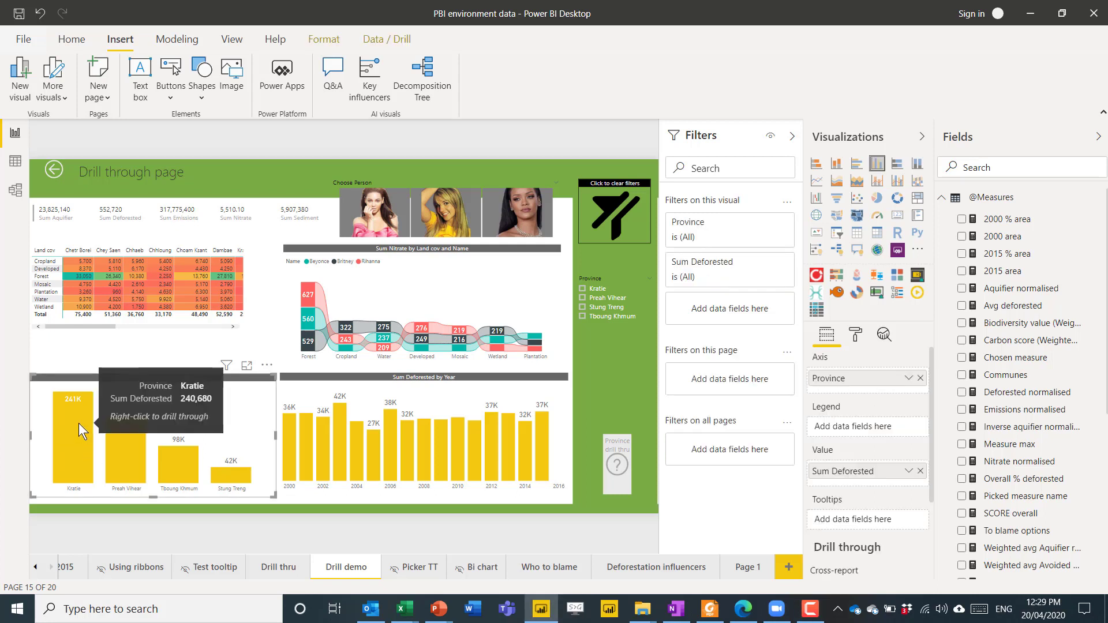
pyautogui.moveTo(128, 498)
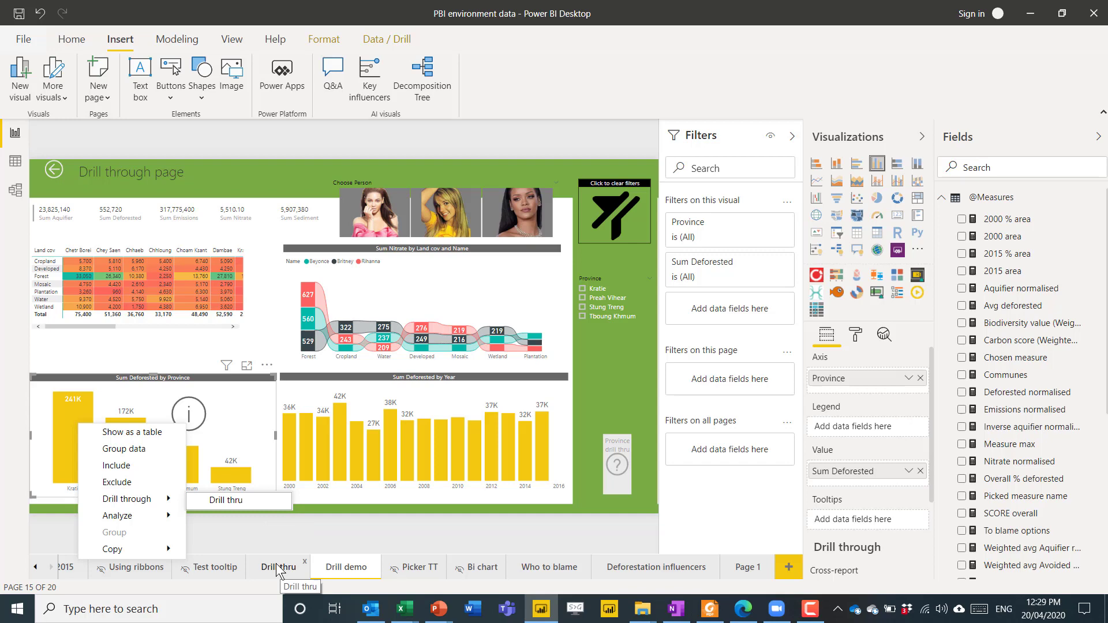
# Step: Drill through from Kratie to the Drill thru page and tick Stung Treng in the Province slicer
pyautogui.click(247, 501)
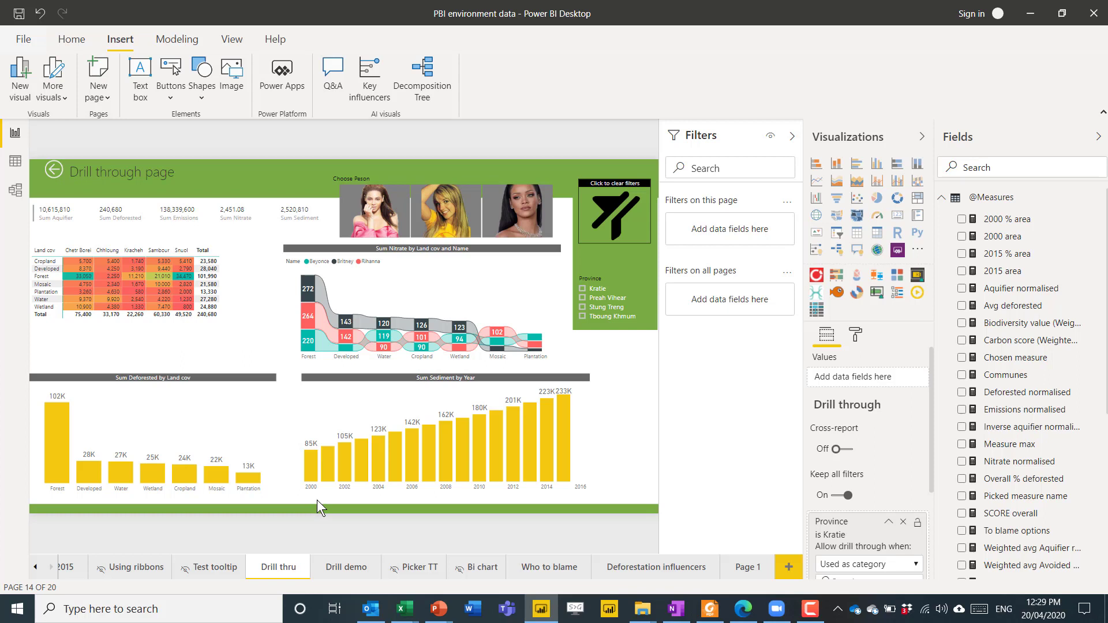
pyautogui.scroll(-3, 884, 492)
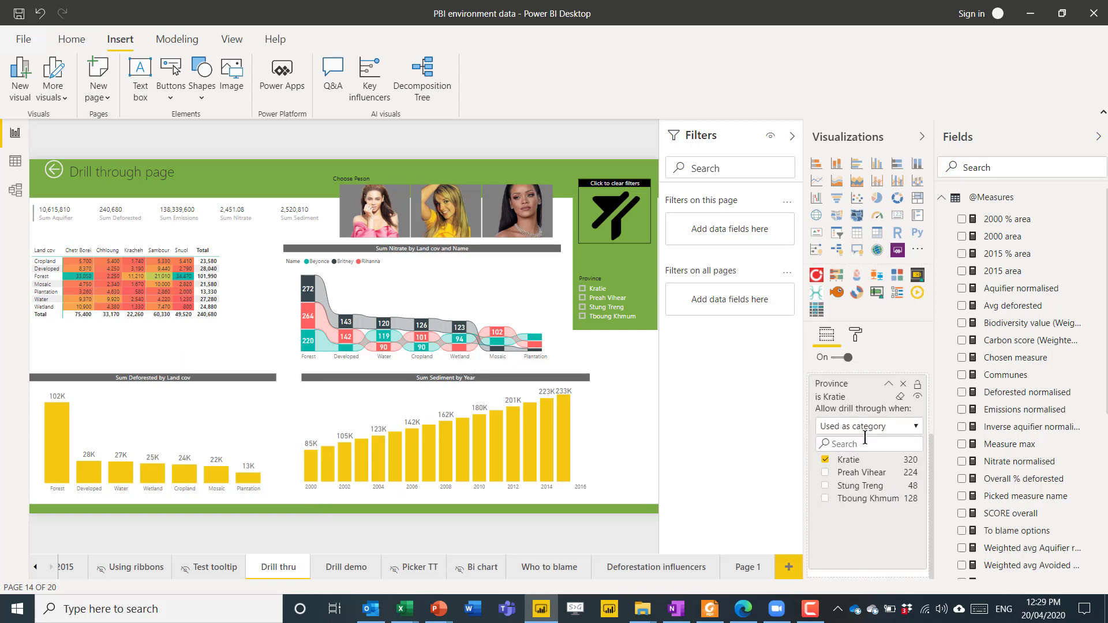
pyautogui.moveTo(930, 479); pyautogui.dragTo(930, 459)
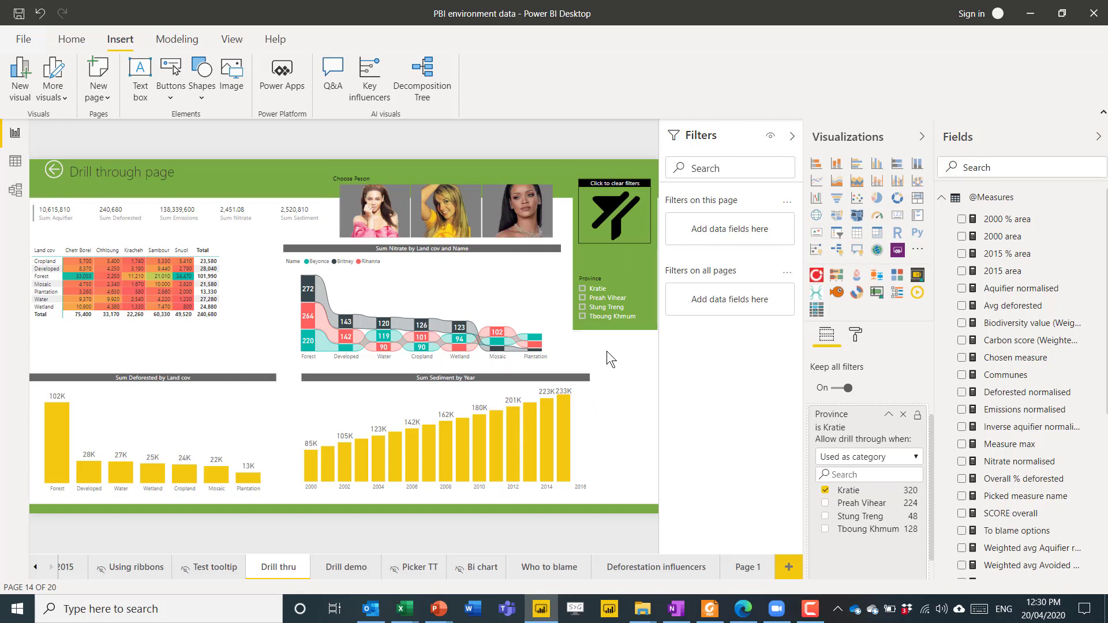
pyautogui.click(584, 309)
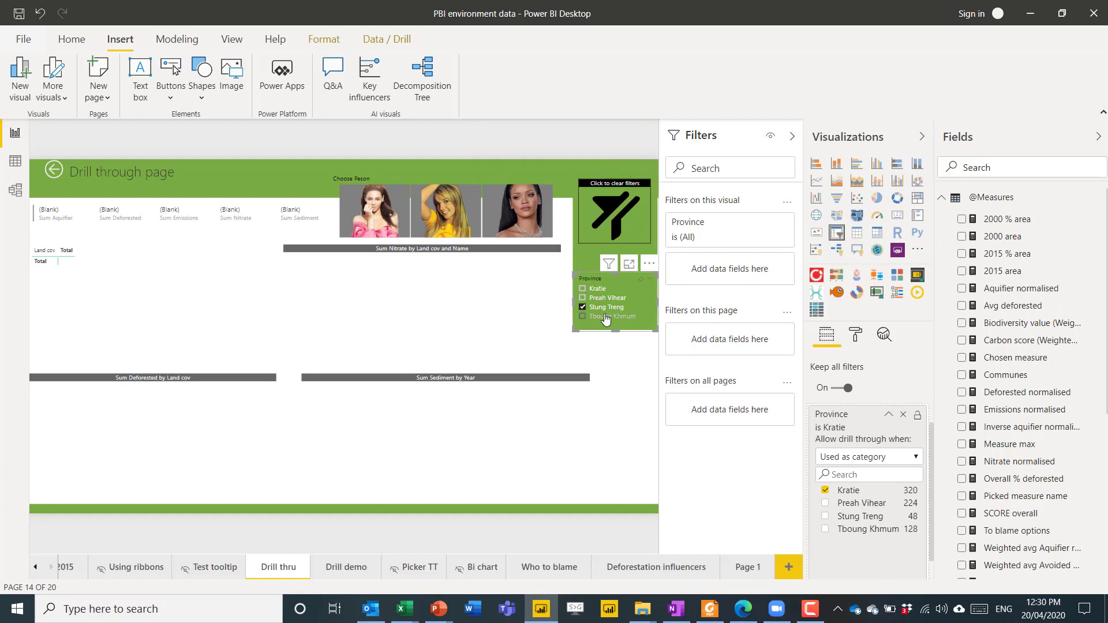
# Step: Clear the Drill thru filters, return to Drill demo, and select the chart's info button
pyautogui.keyDown('ctrl'); pyautogui.click(613, 217); pyautogui.keyUp('ctrl')
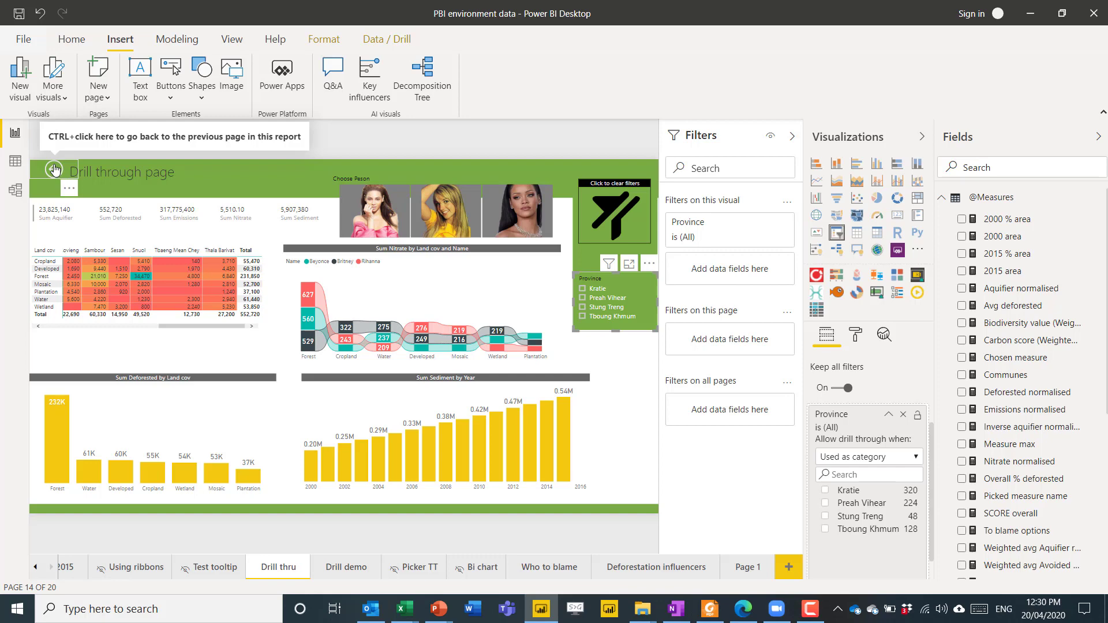
pyautogui.keyDown('ctrl'); pyautogui.click(54, 169); pyautogui.keyUp('ctrl')
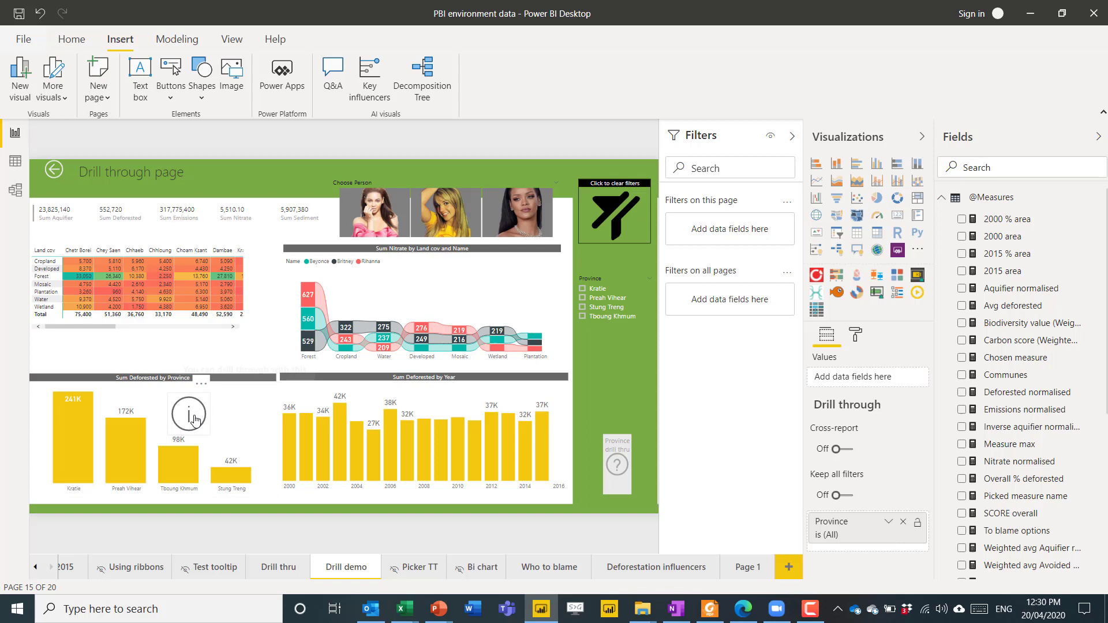
pyautogui.moveTo(195, 417)
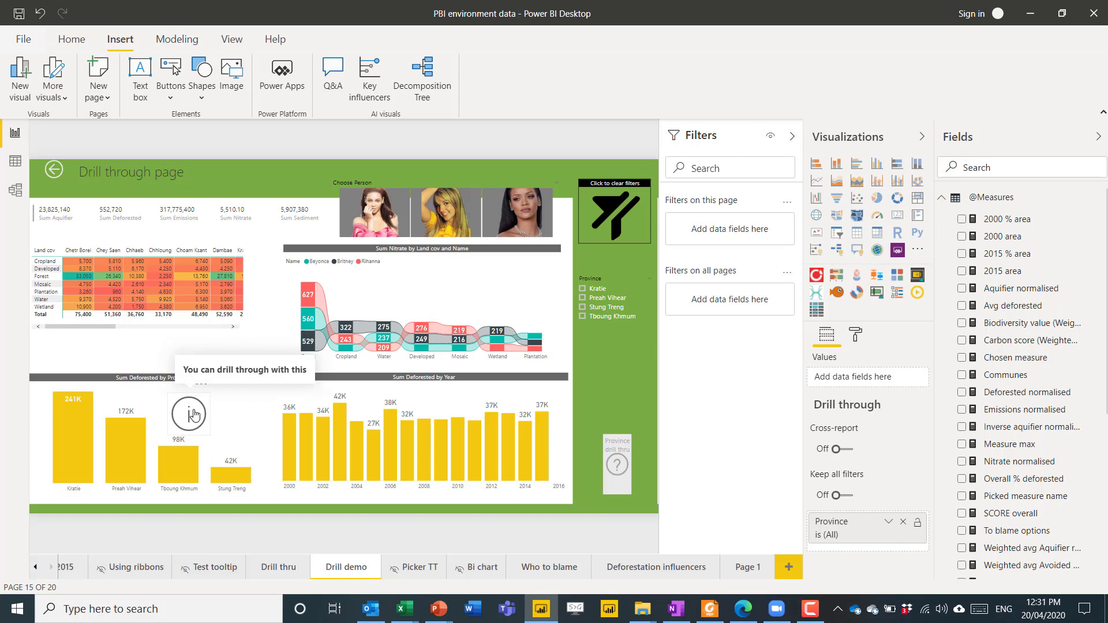
pyautogui.moveTo(193, 414); pyautogui.dragTo(197, 420)
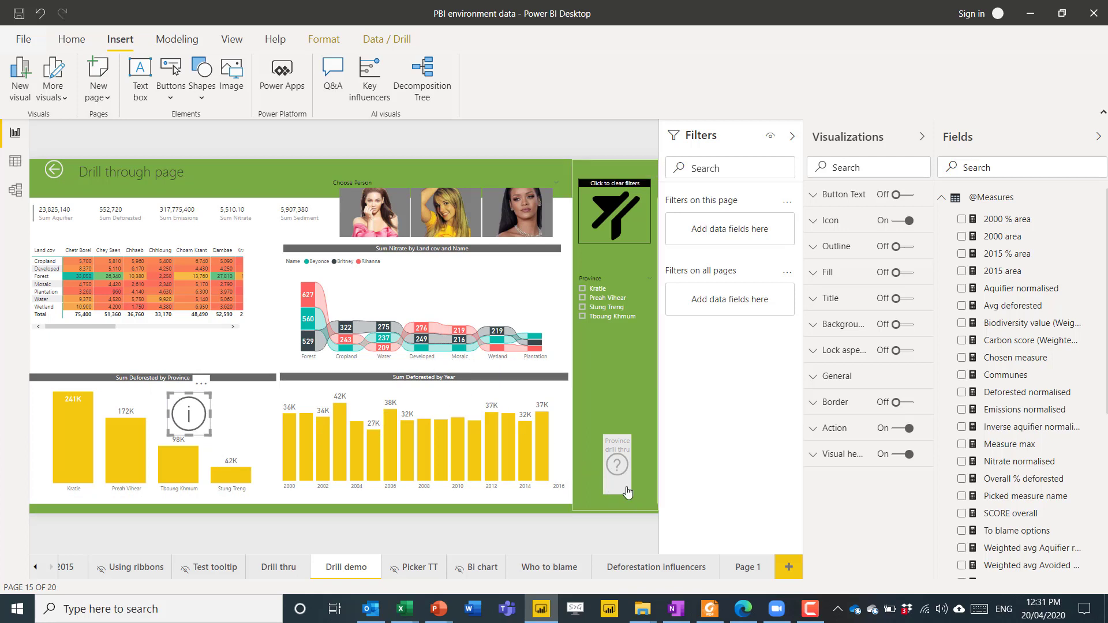
# Step: Select the Preah Vihear bar and drill through to the Drill thru page with the Province button
pyautogui.moveTo(618, 469)
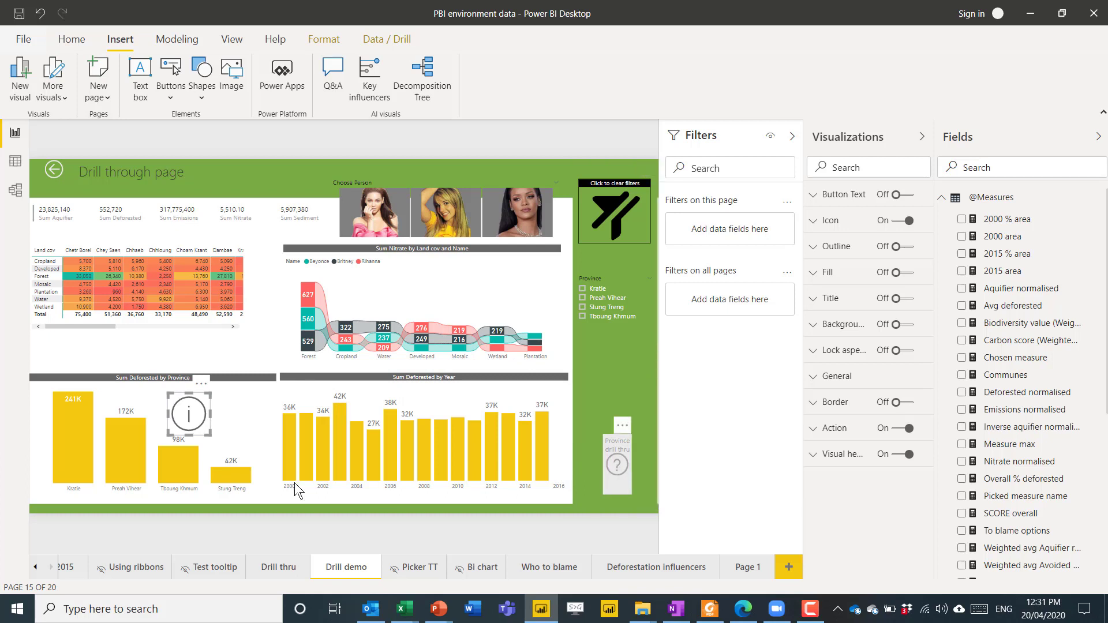
pyautogui.click(120, 447)
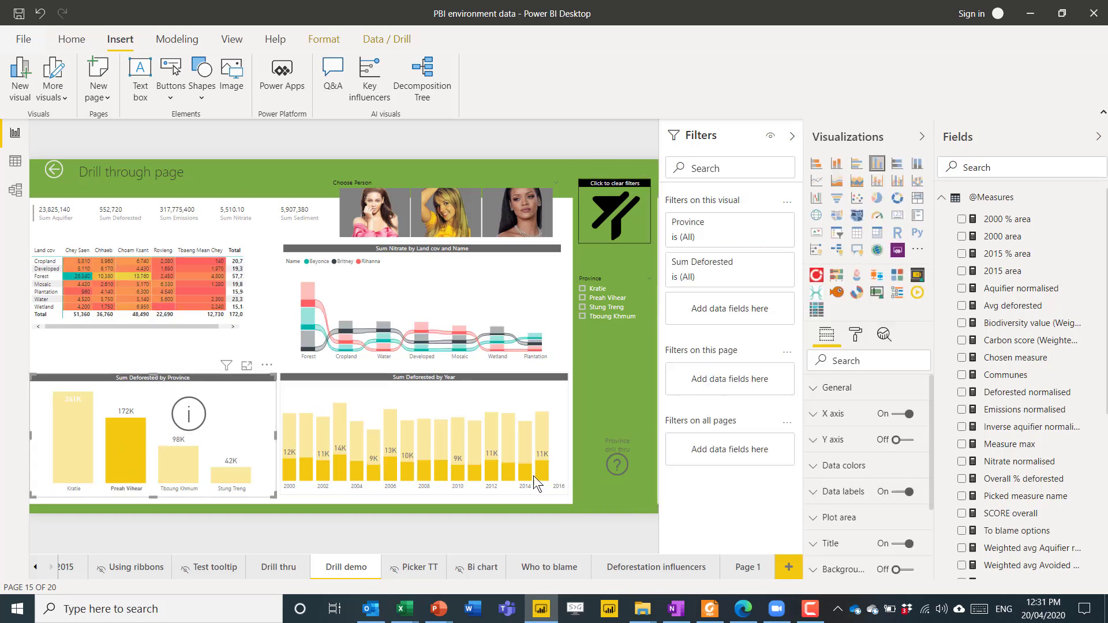
pyautogui.keyDown('ctrl'); pyautogui.click(616, 465); pyautogui.keyUp('ctrl')
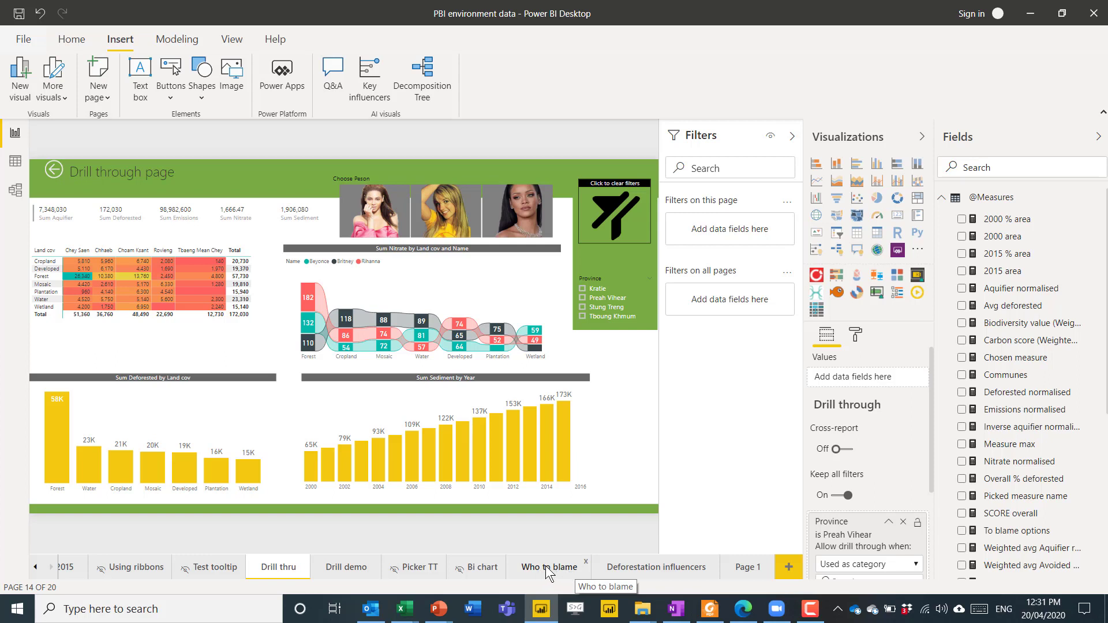
# Step: Switch to the Who to blame report page
pyautogui.click(547, 565)
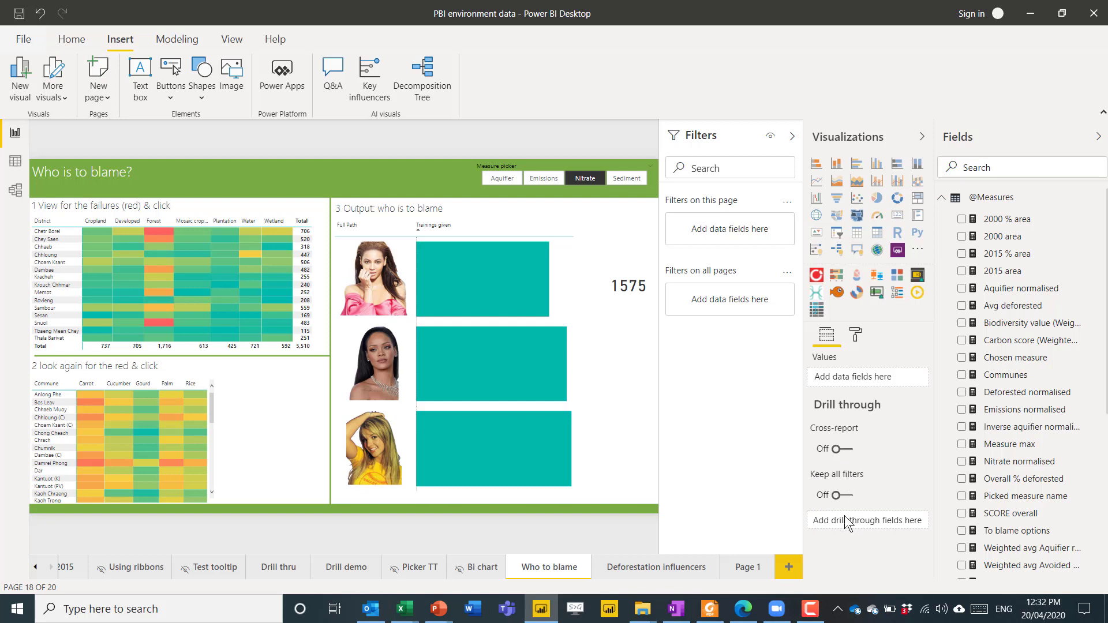
# Step: Add Province as a drill-through field and place the back arrow right of the title
pyautogui.click(1009, 167)
pyautogui.write('provin')
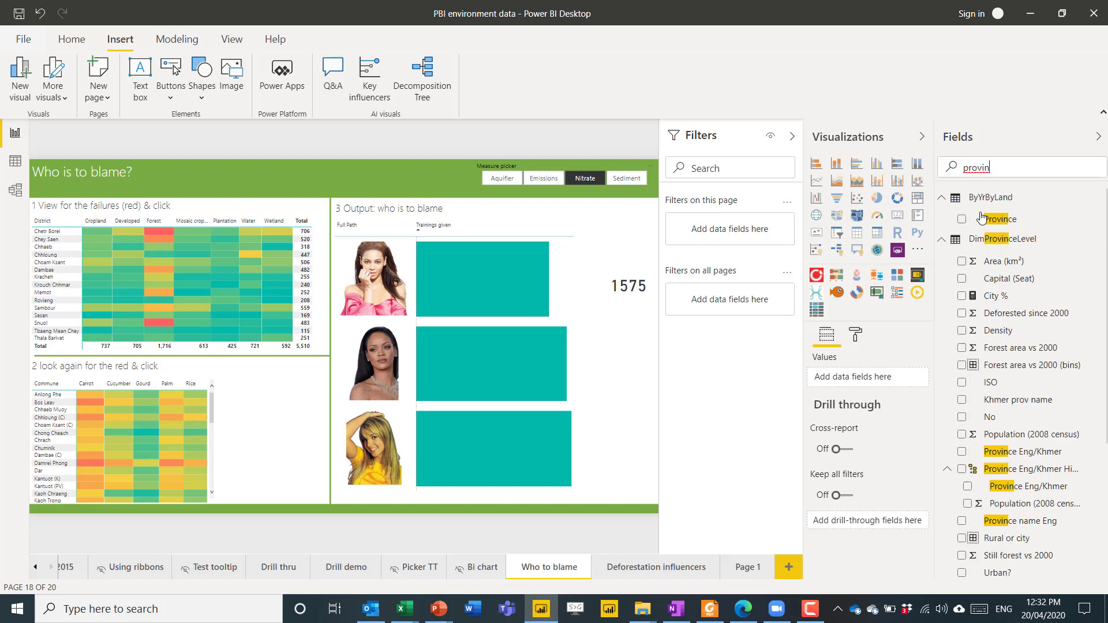
pyautogui.moveTo(988, 225); pyautogui.dragTo(860, 520)
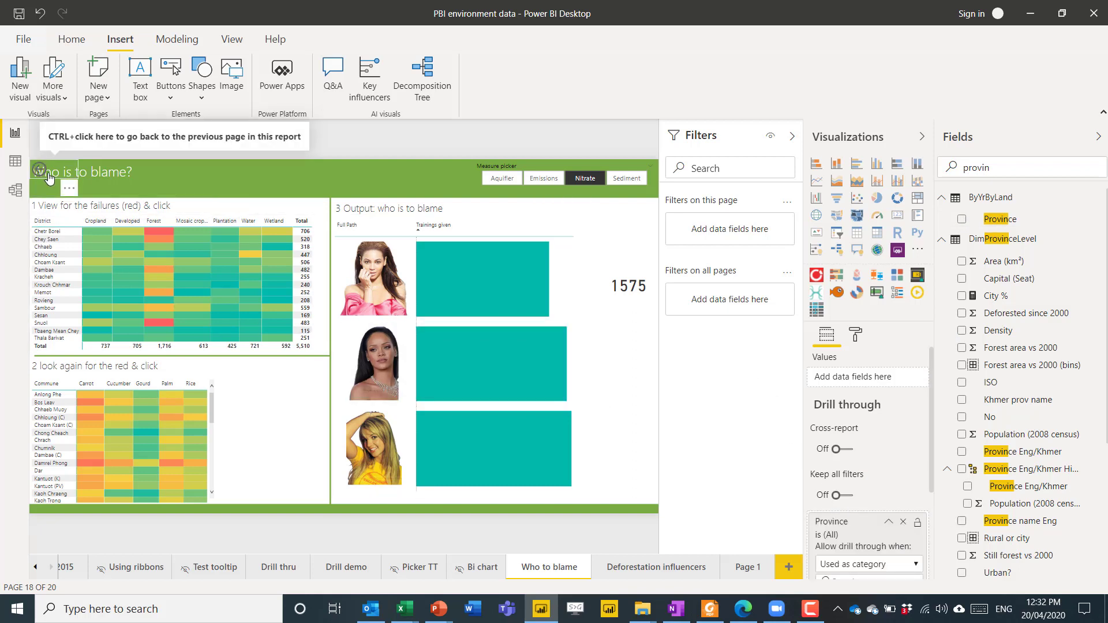
pyautogui.moveTo(49, 179); pyautogui.dragTo(193, 174)
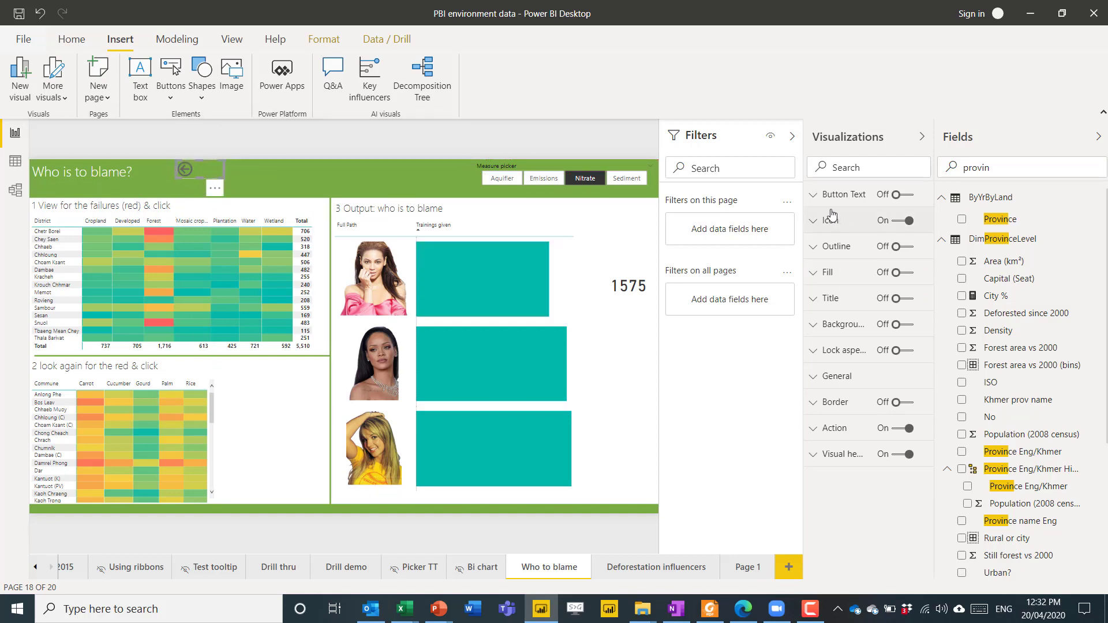
pyautogui.click(334, 170)
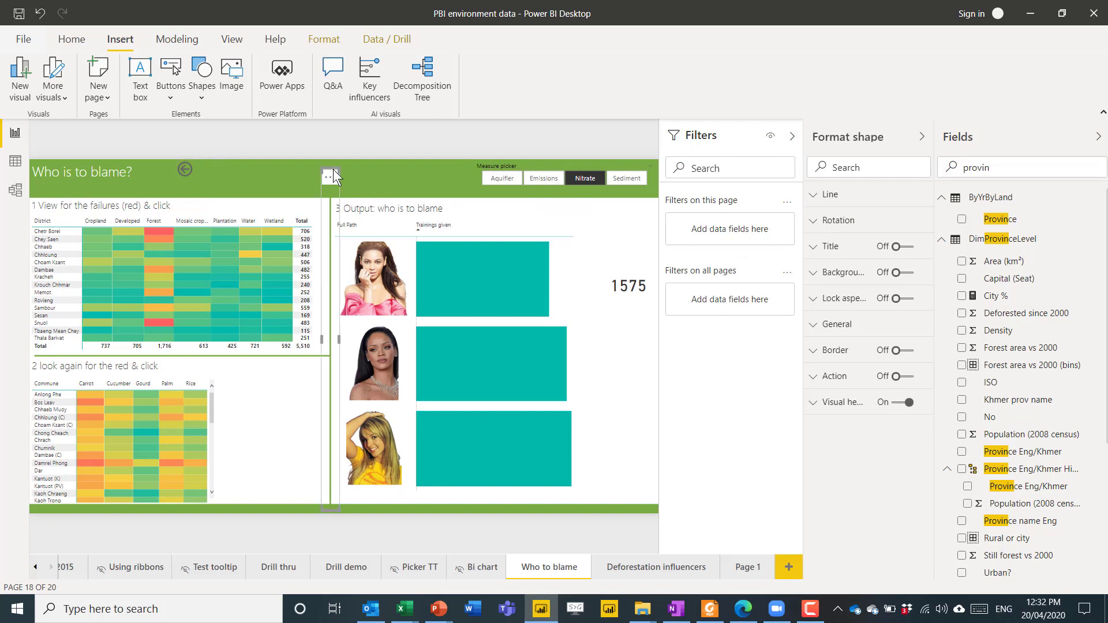
pyautogui.click(366, 171)
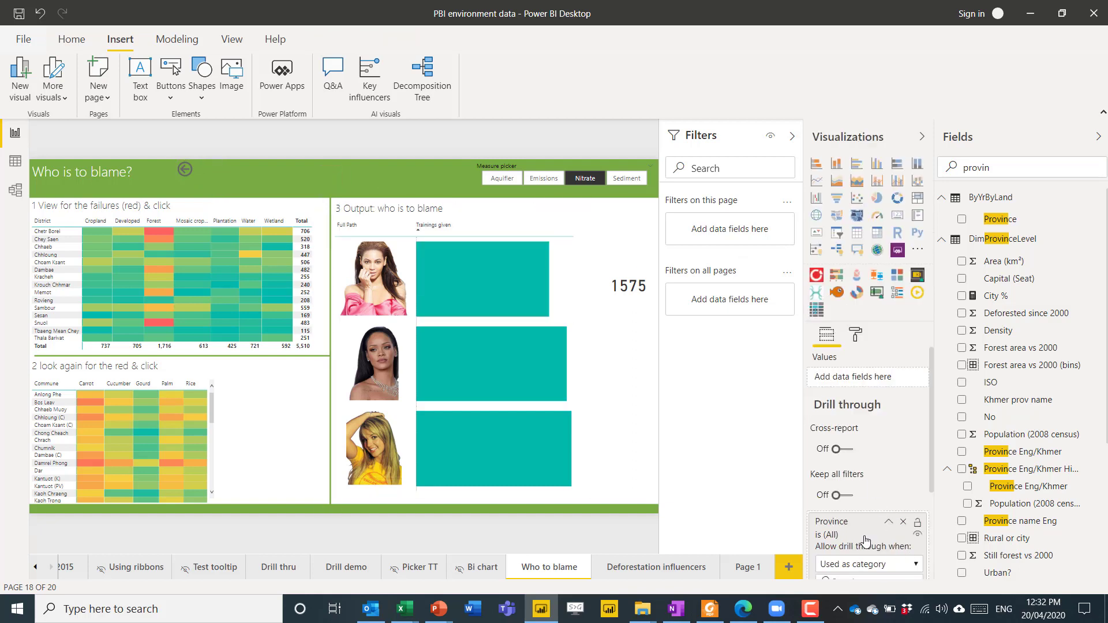
# Step: Keep the Province drill-through condition set to 'Used as category'
pyautogui.scroll(-3, 865, 541)
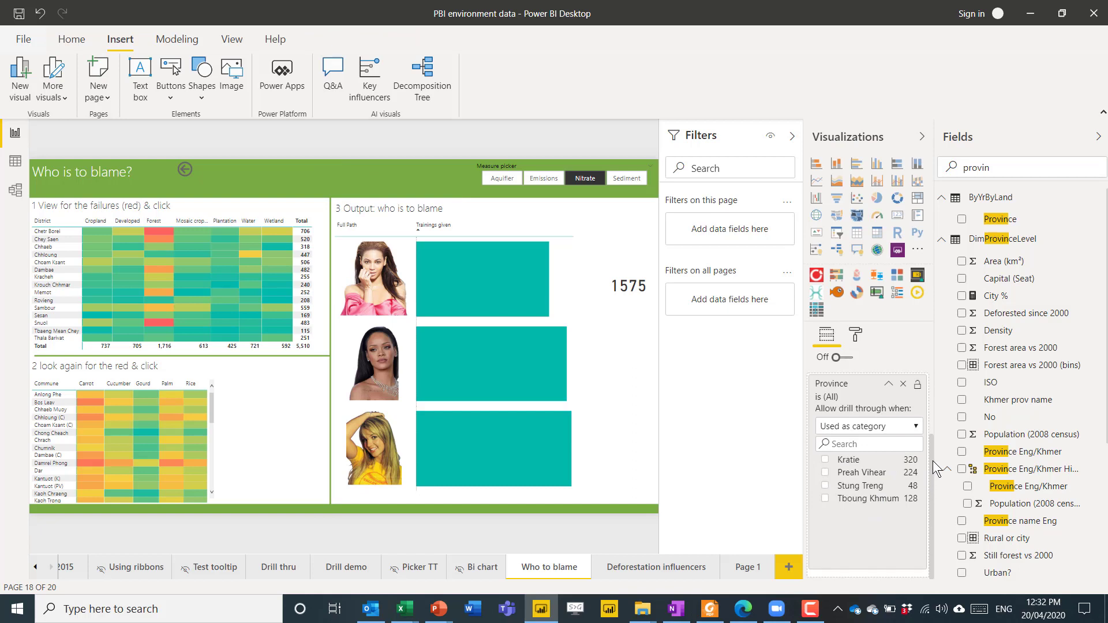
pyautogui.moveTo(931, 461); pyautogui.dragTo(930, 445)
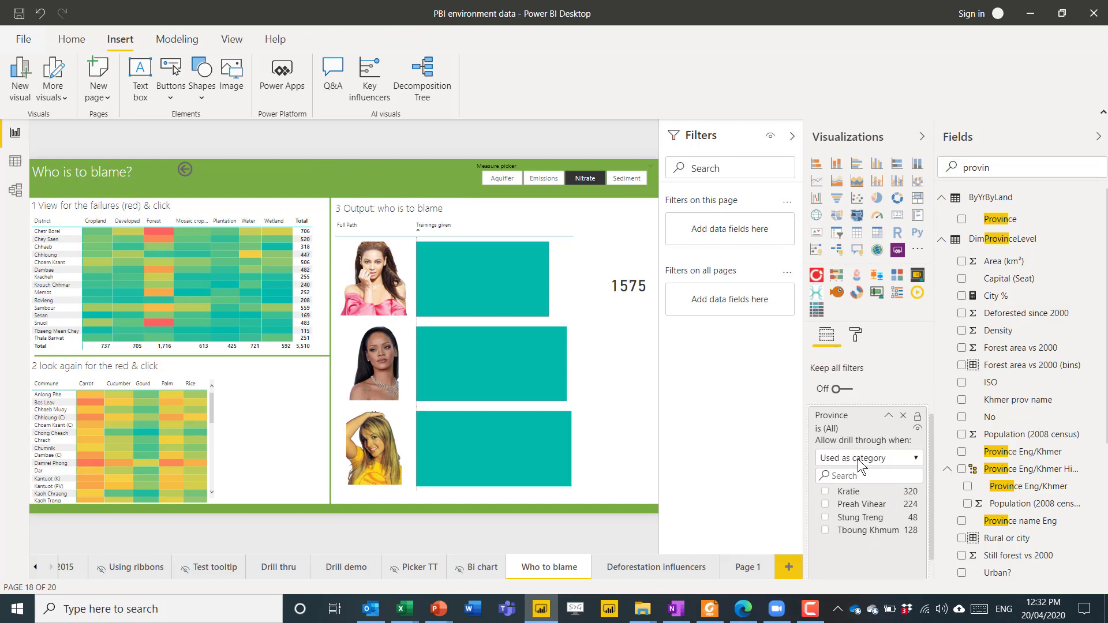
pyautogui.click(857, 458)
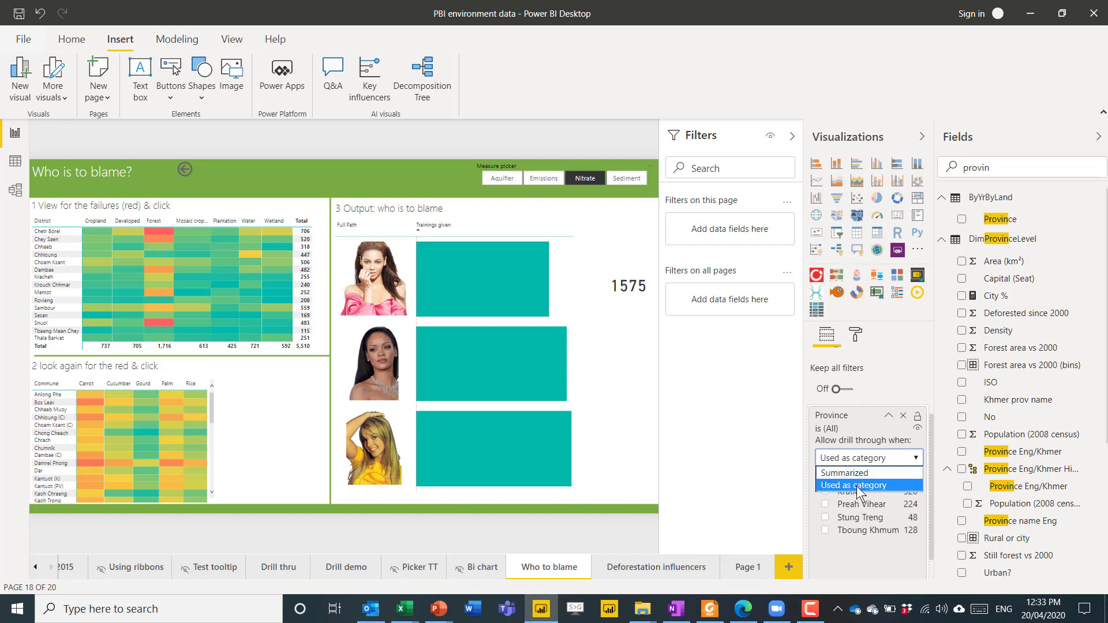
pyautogui.click(854, 491)
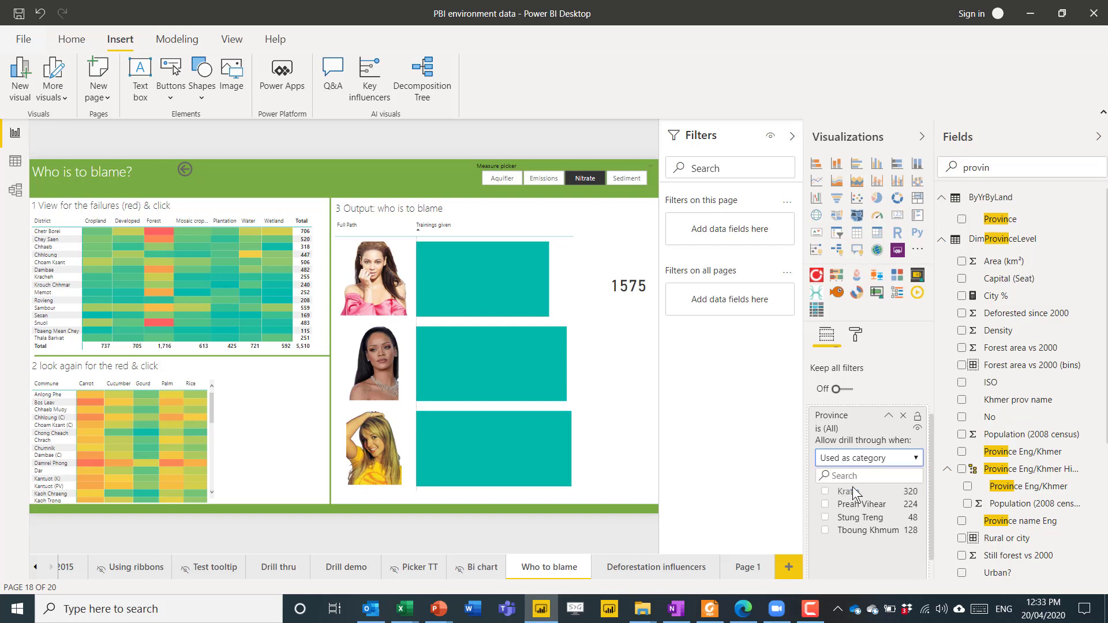
# Step: Add a Land cover table, make Land cover a drill-through field, and clear the field search
pyautogui.doubleClick(1015, 166)
pyautogui.write('lan')
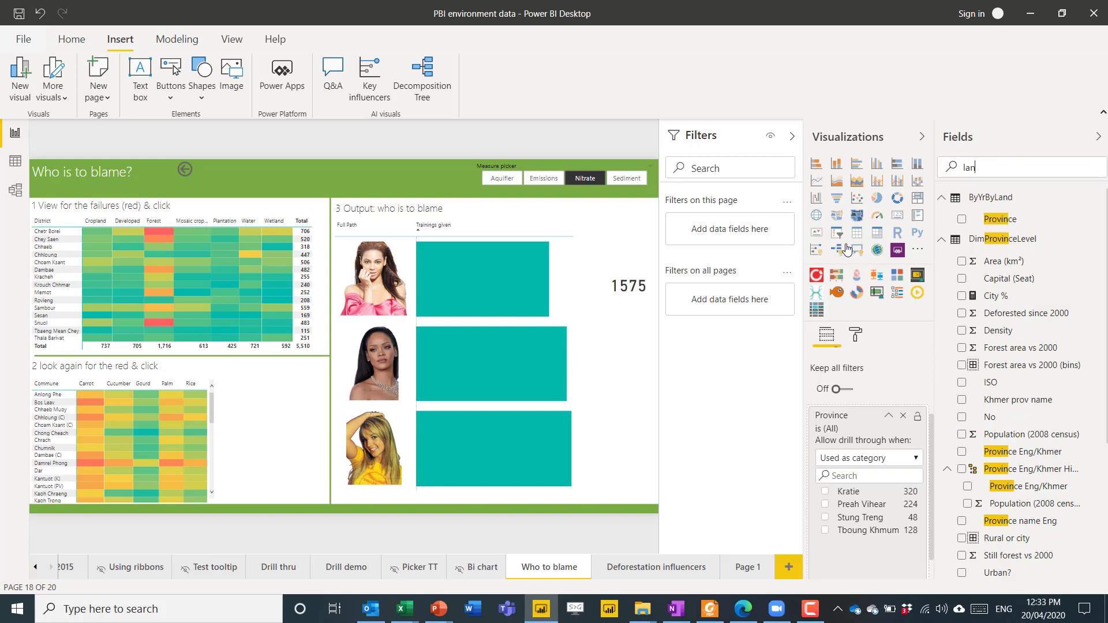
pyautogui.write('d o')
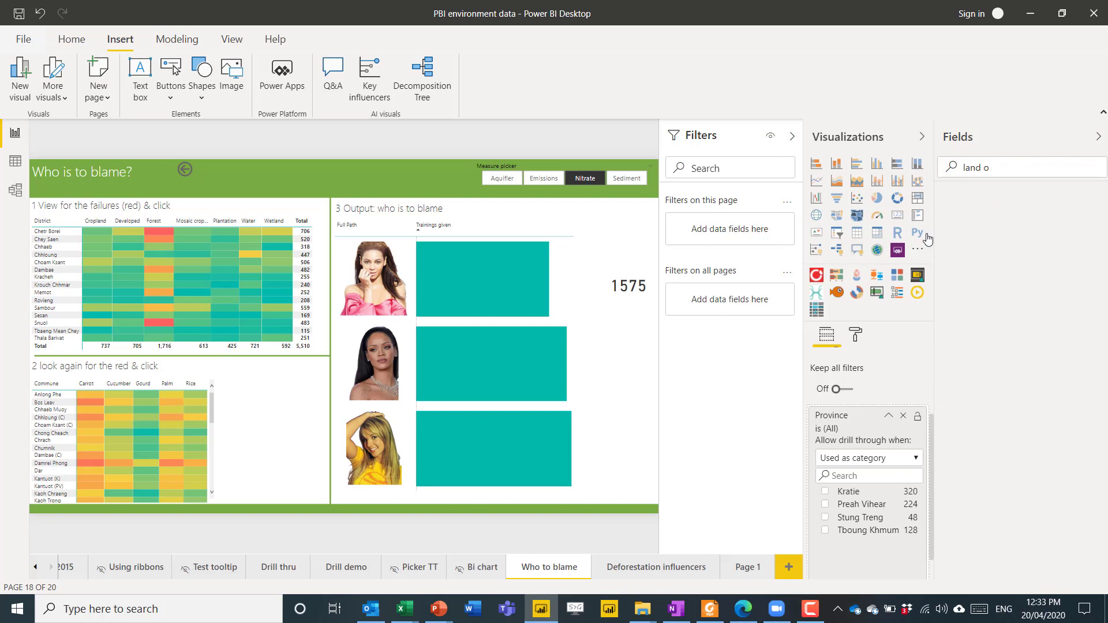
pyautogui.press('BackSpace')
pyautogui.write('co')
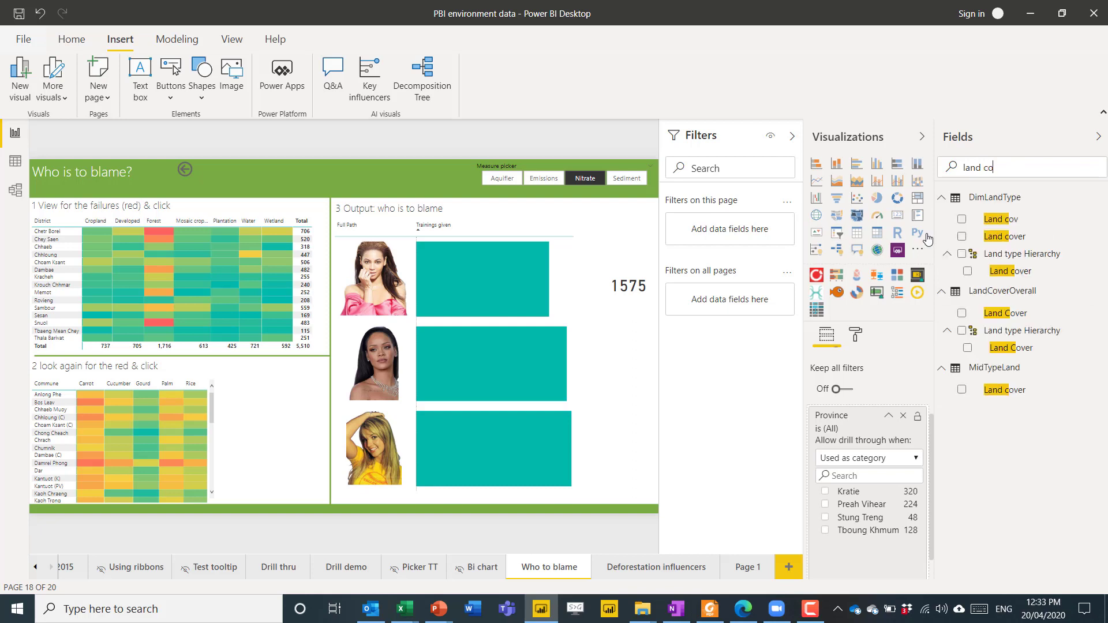
pyautogui.click(962, 237)
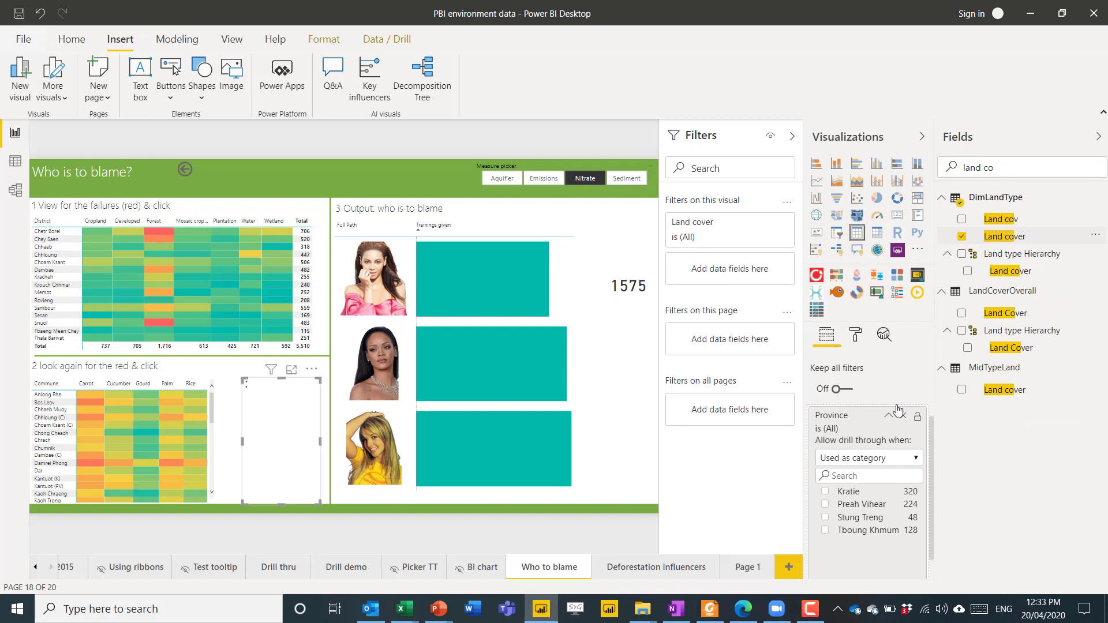
pyautogui.moveTo(999, 238); pyautogui.dragTo(859, 552)
pyautogui.scroll(-3, 865, 450)
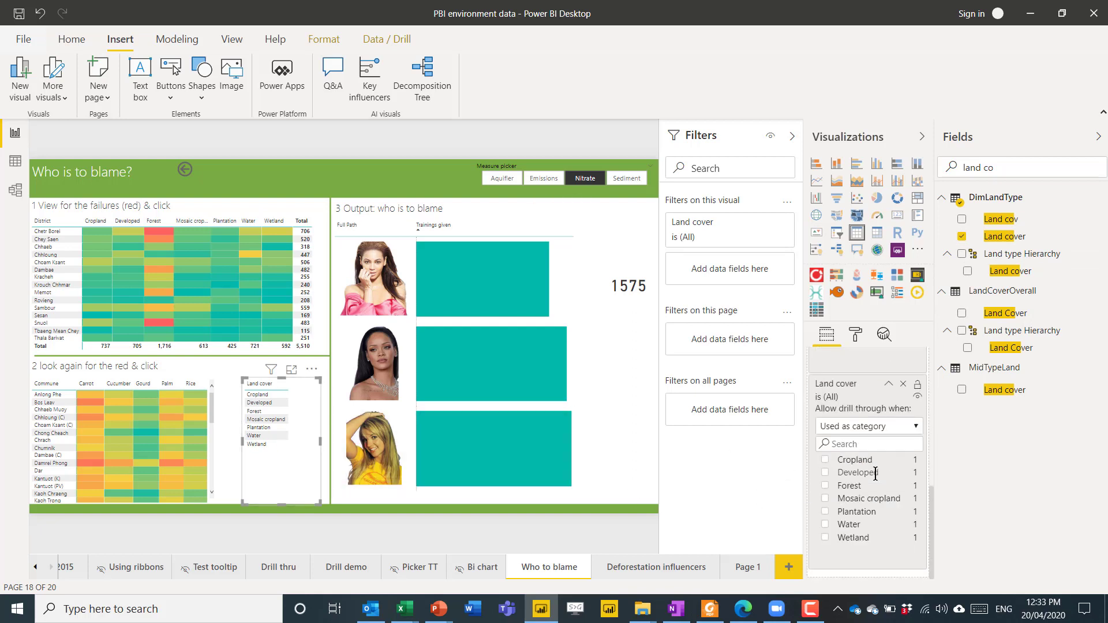
pyautogui.moveTo(930, 490); pyautogui.dragTo(926, 354)
pyautogui.hotkey('ctrl', 'a')
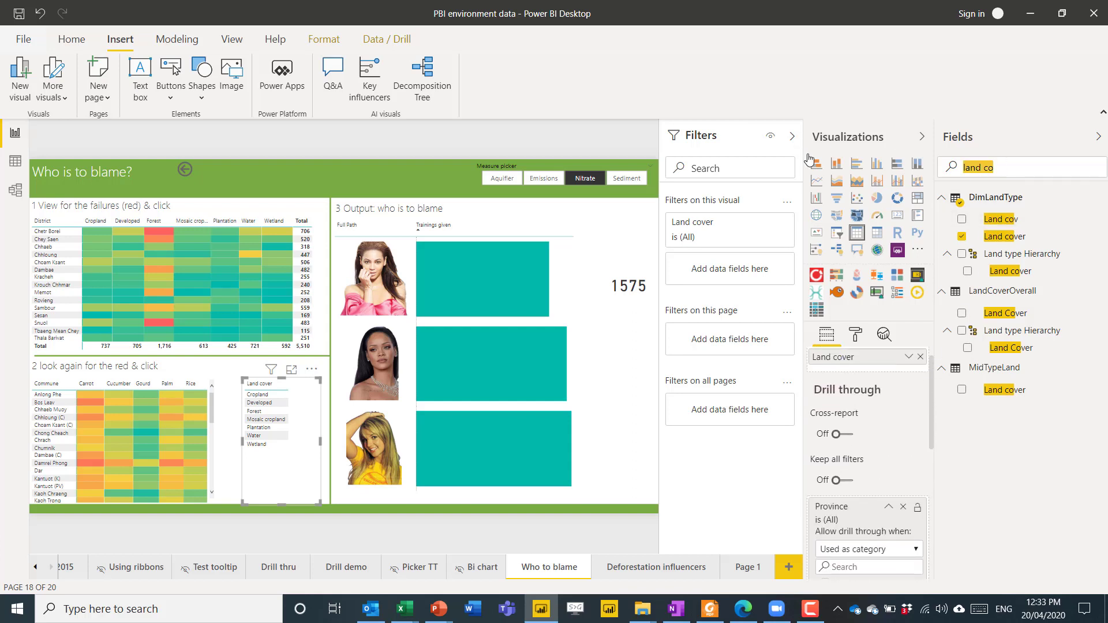
pyautogui.press('BackSpace')
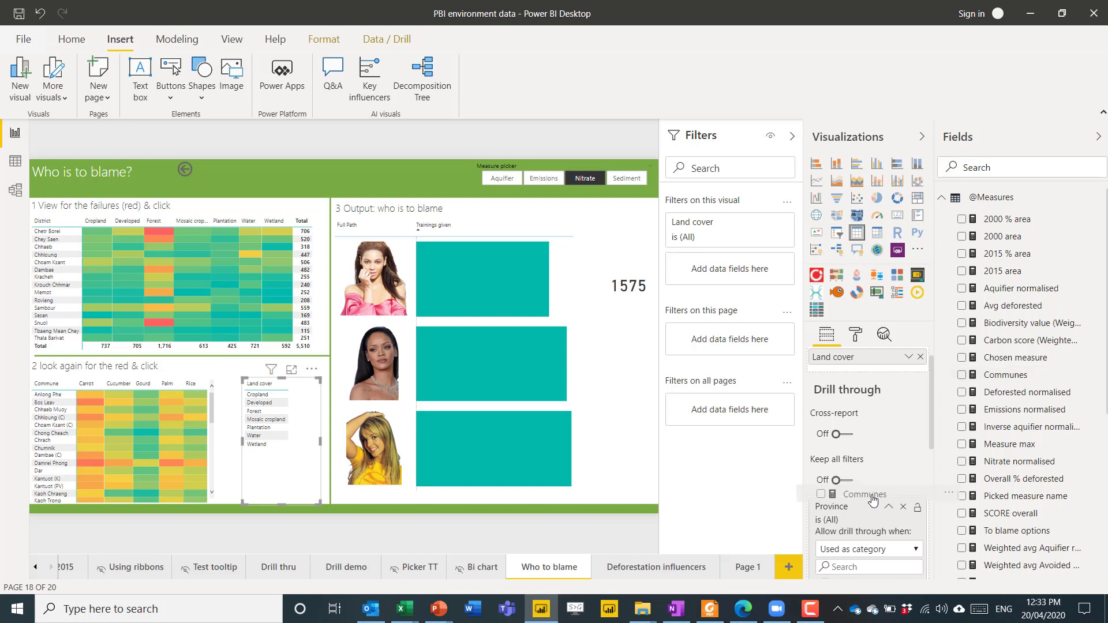
# Step: Turn on keeping all source filters for the page's drill-through
pyautogui.click(841, 480)
pyautogui.scroll(-5, 864, 523)
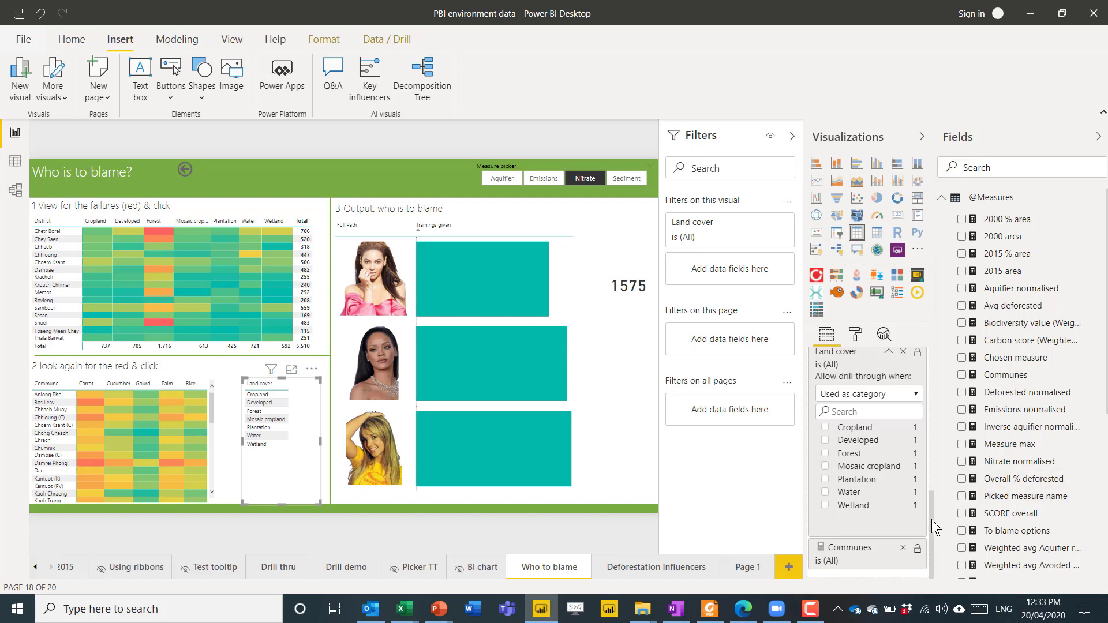
pyautogui.moveTo(931, 519)
pyautogui.mouseDown()
pyautogui.moveTo(931, 507)
pyautogui.moveTo(932, 521)
pyautogui.mouseUp()
pyautogui.moveTo(929, 518); pyautogui.dragTo(932, 424)
# Step: Drag Communes into the Drill through well below Land cover
pyautogui.scroll(1, 885, 418)
pyautogui.scroll(2, 904, 553)
pyautogui.scroll(2, 901, 427)
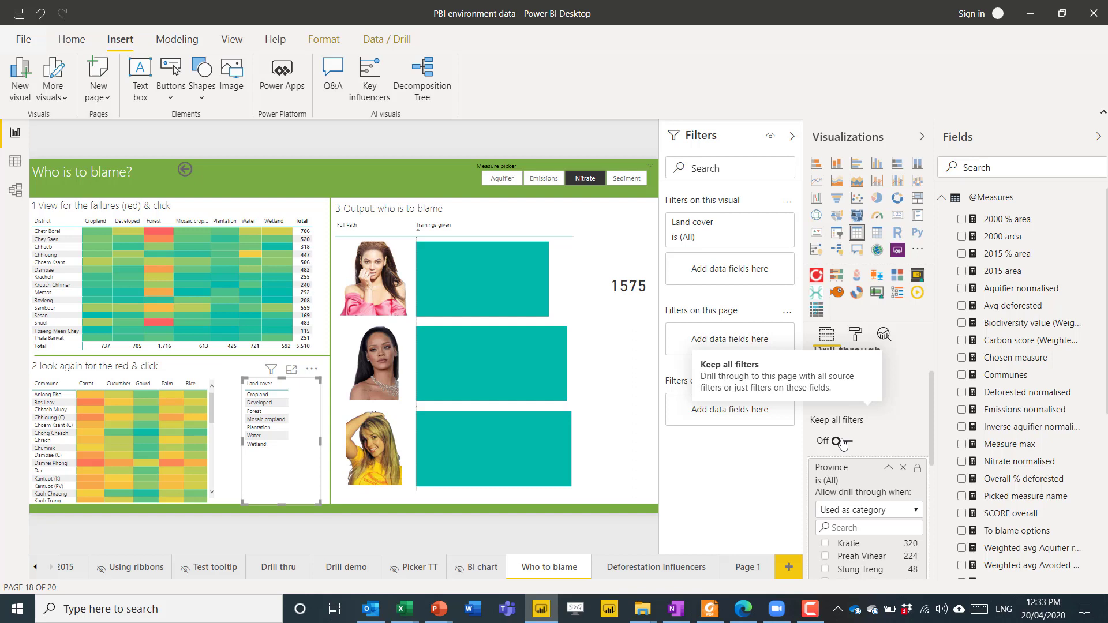
pyautogui.moveTo(470, 259)
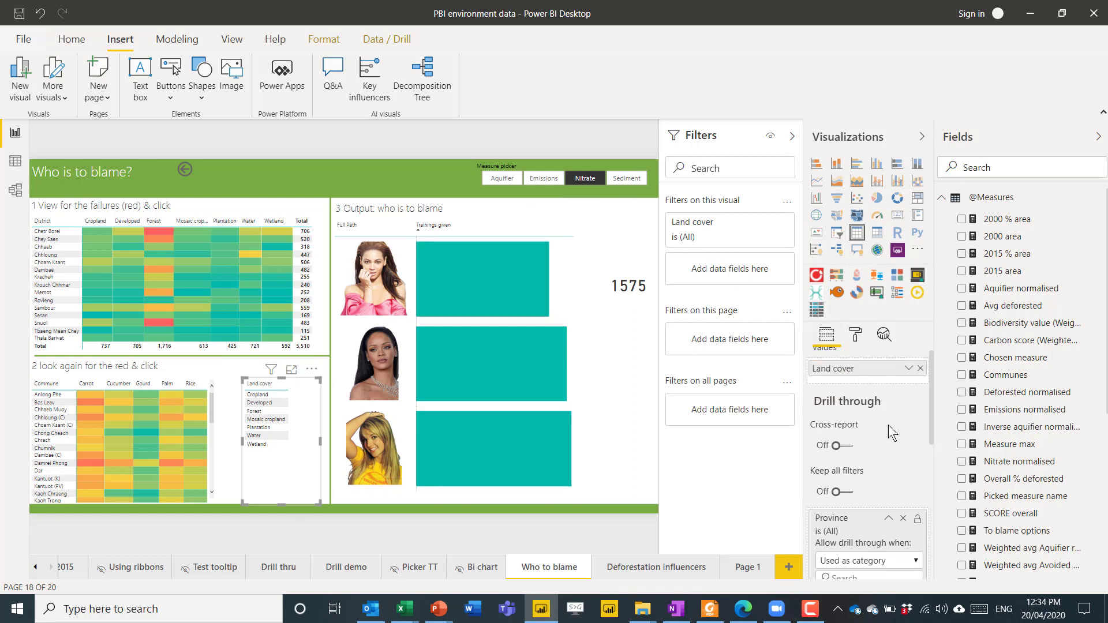
pyautogui.scroll(2, 888, 424)
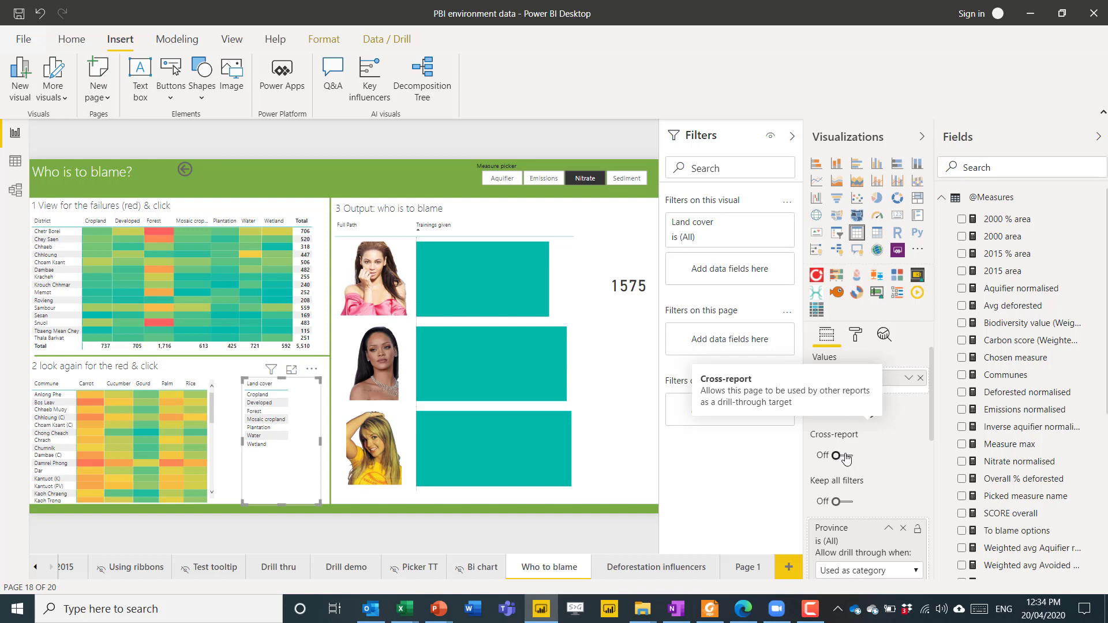
pyautogui.moveTo(930, 435); pyautogui.dragTo(930, 581)
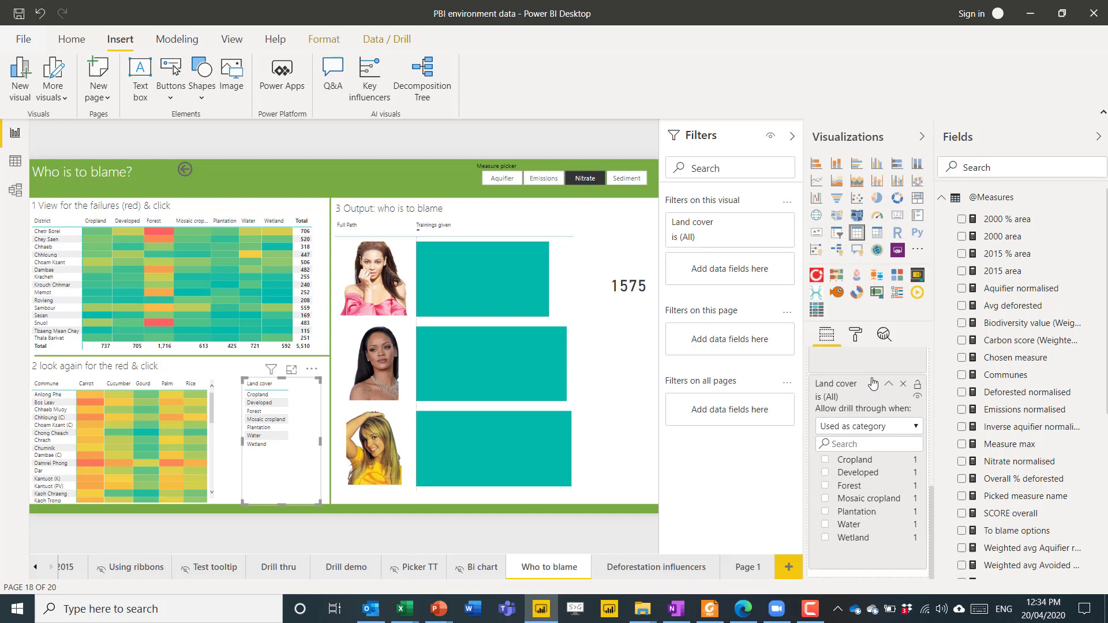
pyautogui.moveTo(903, 521); pyautogui.dragTo(851, 563)
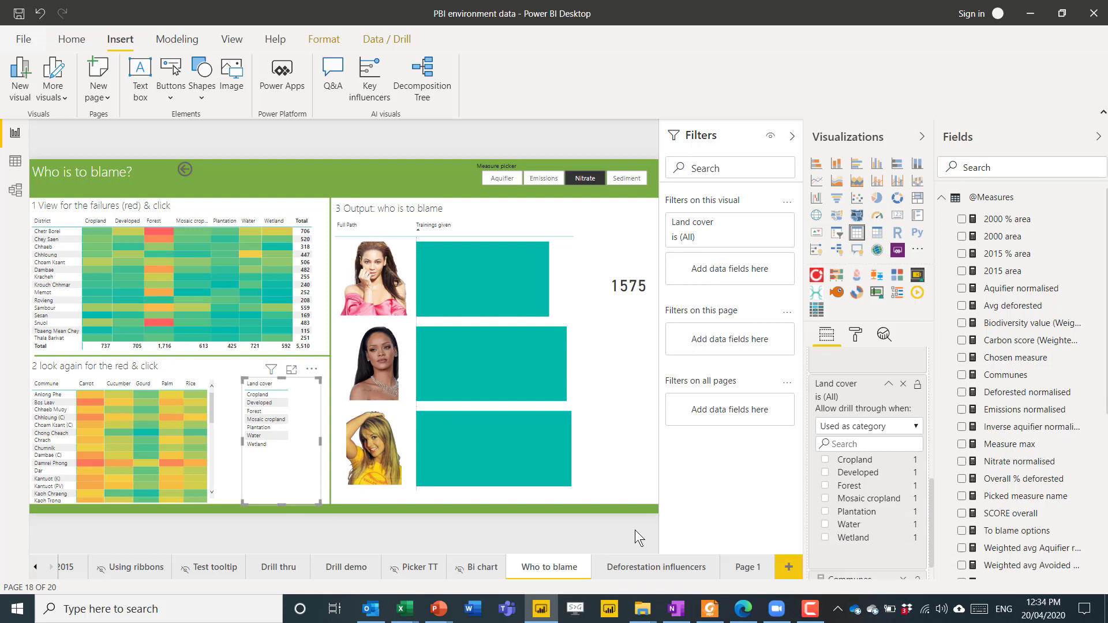
# Step: Drill from the Kratie bar into Who to blame, then remove Province from Drill thru's drill-through fields
pyautogui.click(348, 567)
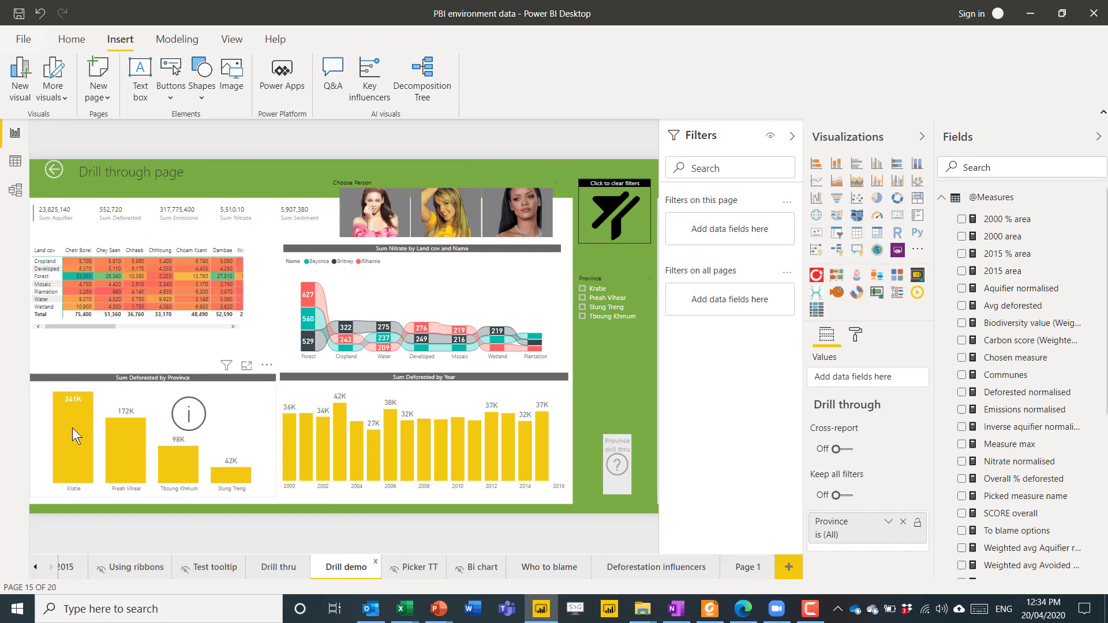
pyautogui.rightClick(71, 427)
pyautogui.moveTo(120, 514)
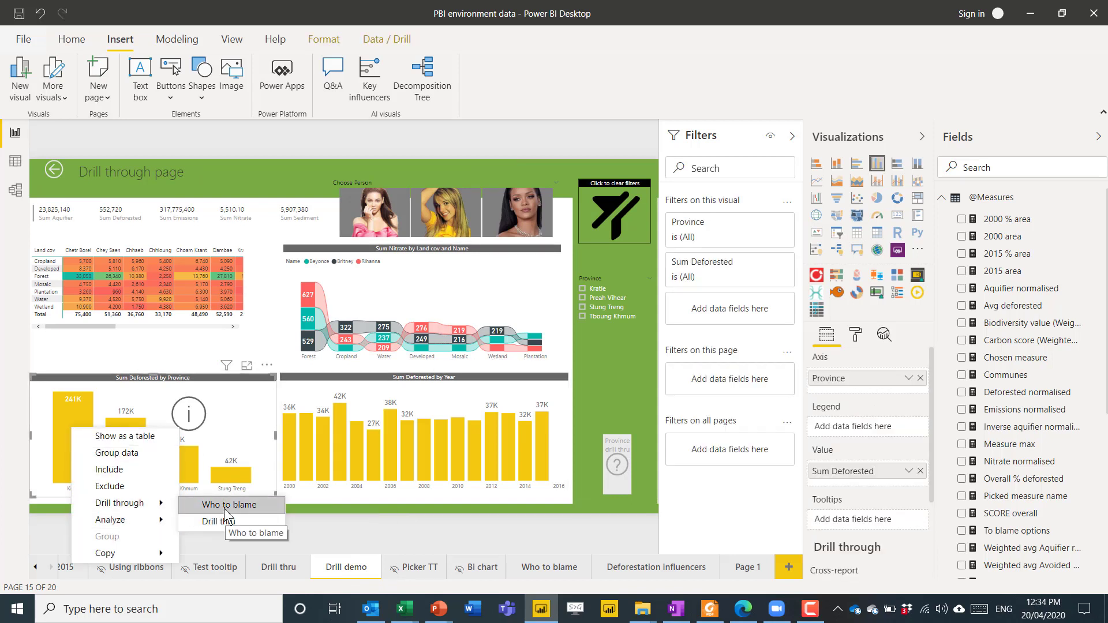
pyautogui.click(223, 507)
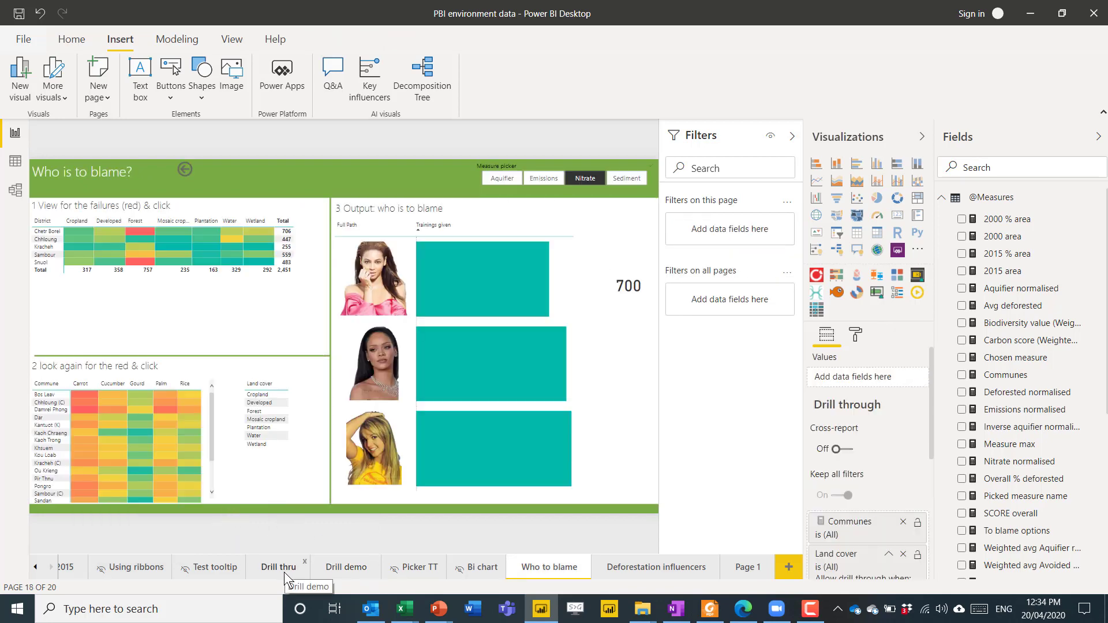
pyautogui.click(284, 573)
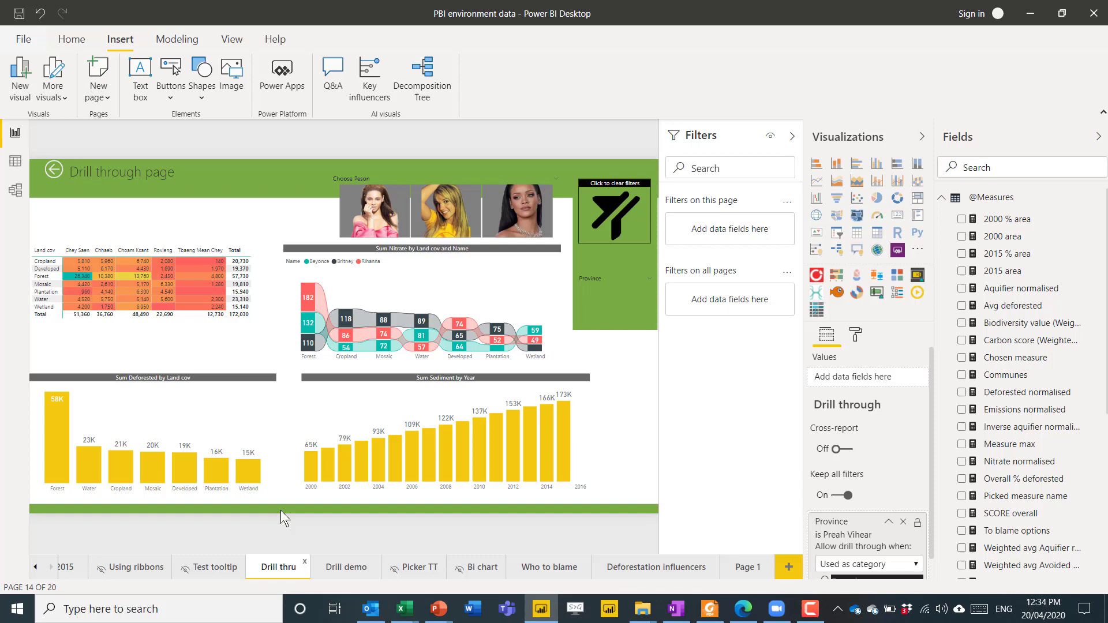
pyautogui.click(903, 524)
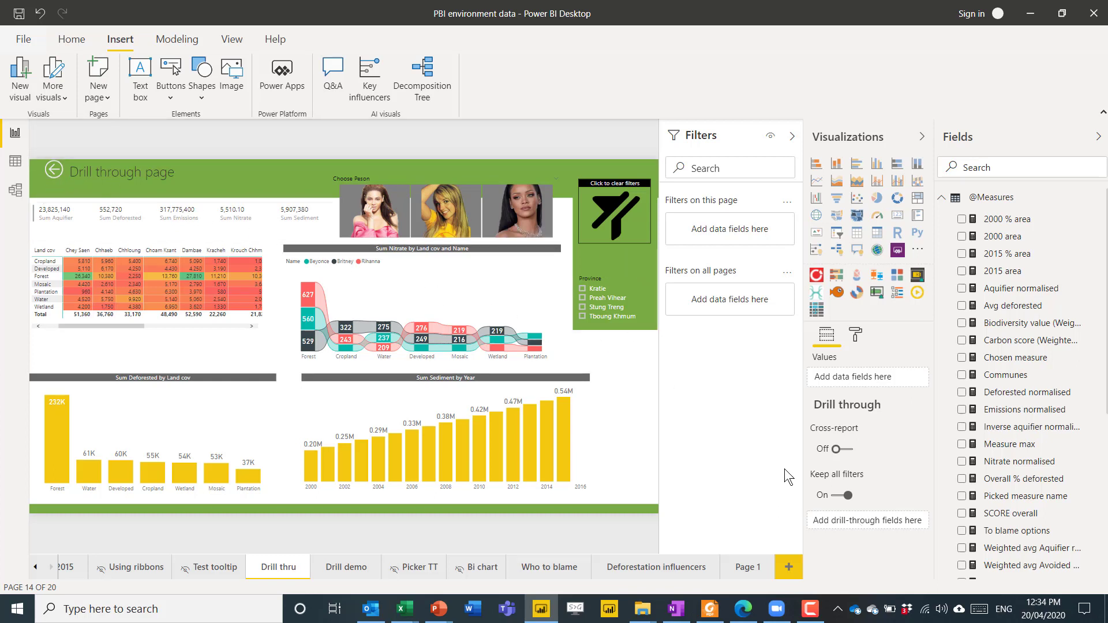
# Step: Add ByYrByLand's Province as the Drill thru page's drill-through field
pyautogui.click(981, 167)
pyautogui.write('land co')
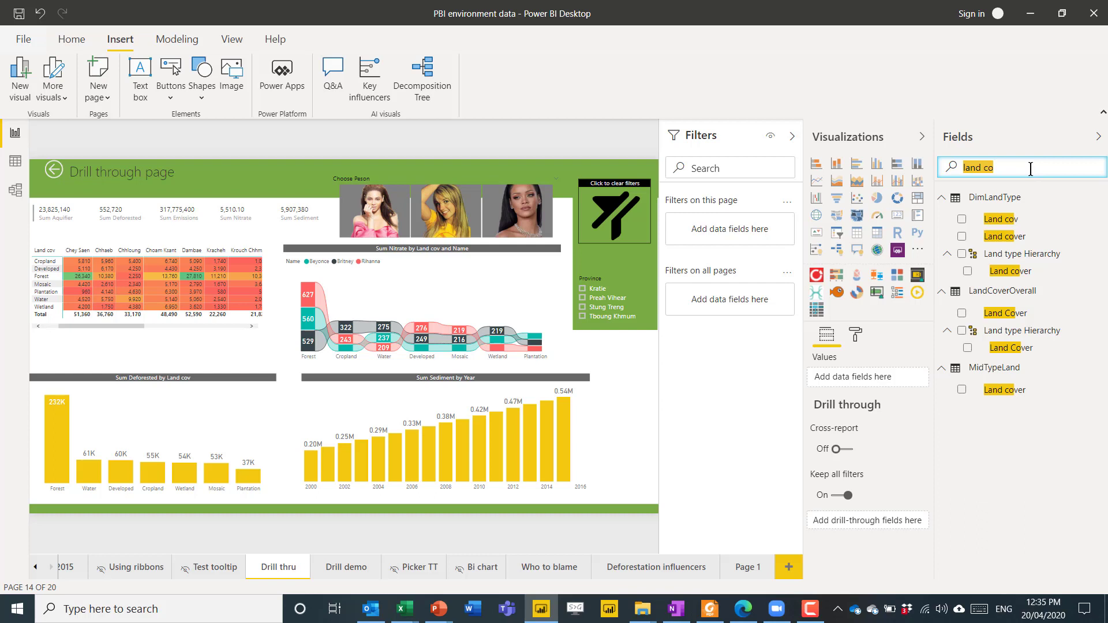
pyautogui.write('prov')
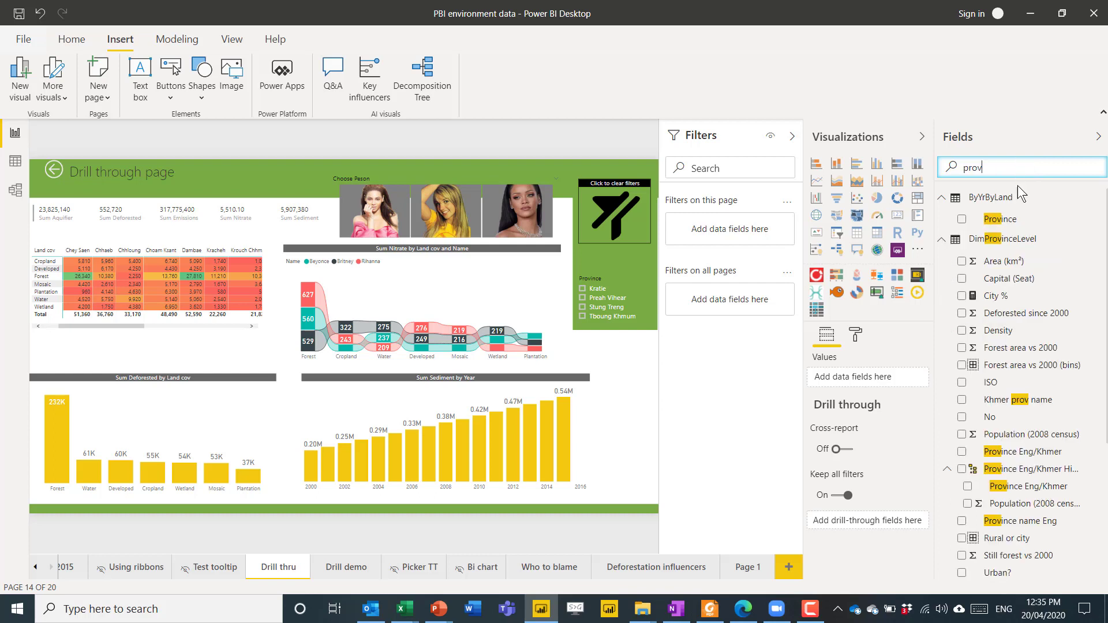
pyautogui.moveTo(1010, 220); pyautogui.dragTo(881, 497)
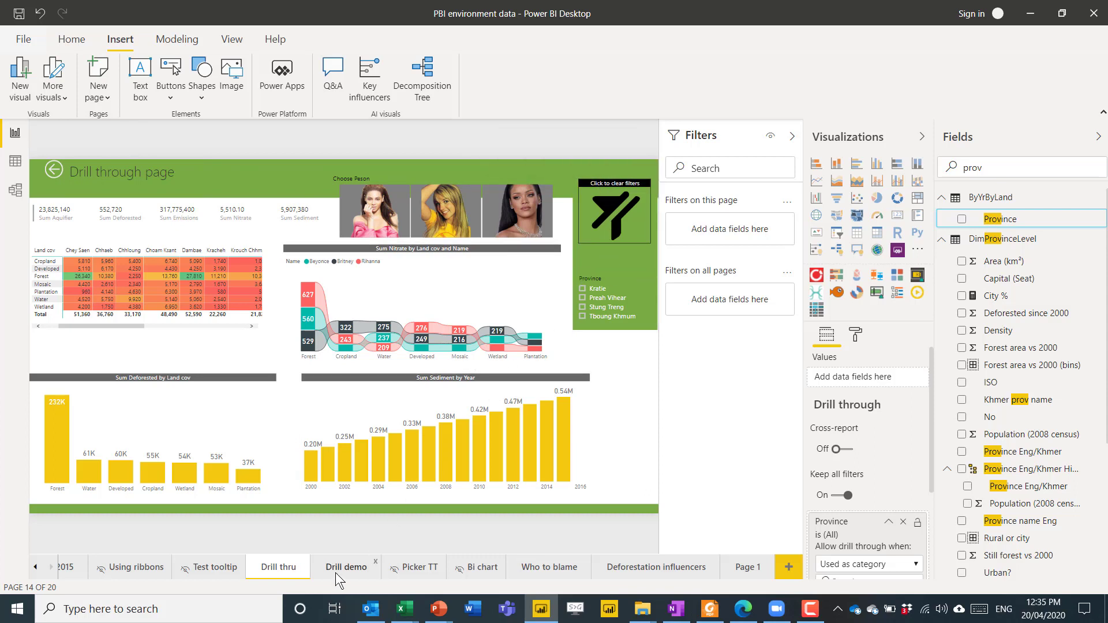
# Step: On the Who to blame page, add Province to the canvas and turn it into a slicer
pyautogui.click(550, 569)
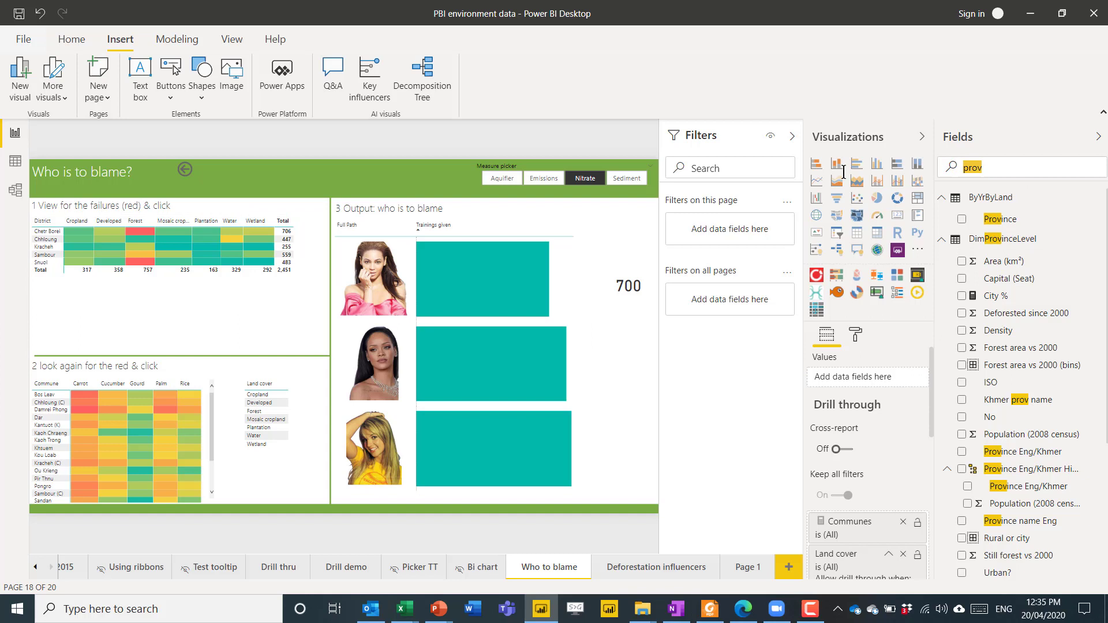
pyautogui.moveTo(1003, 223); pyautogui.dragTo(626, 441)
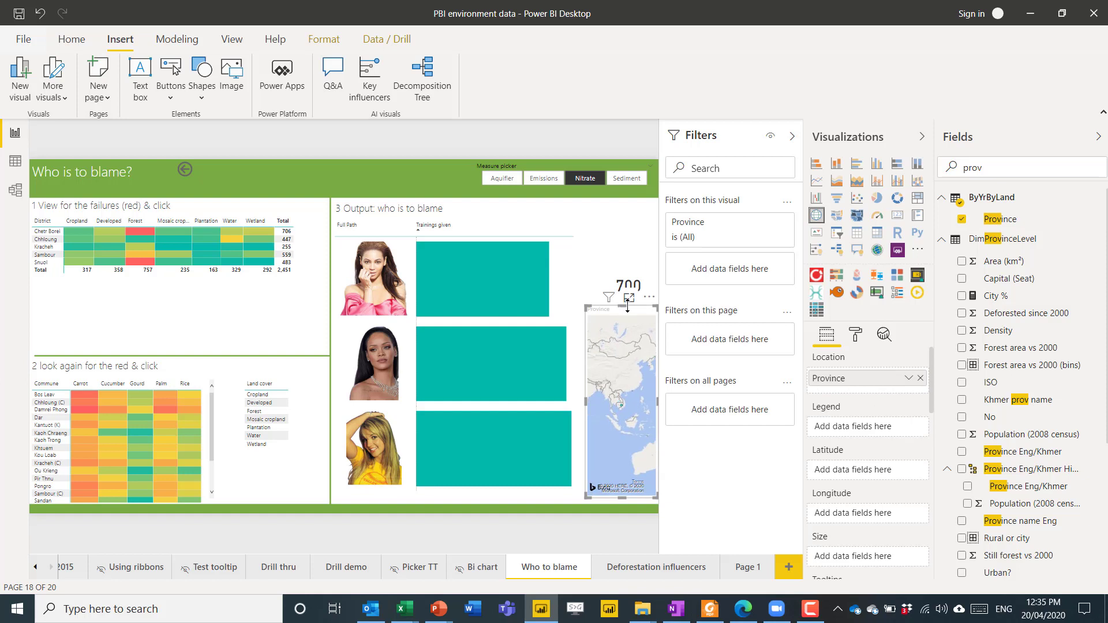
pyautogui.click(836, 232)
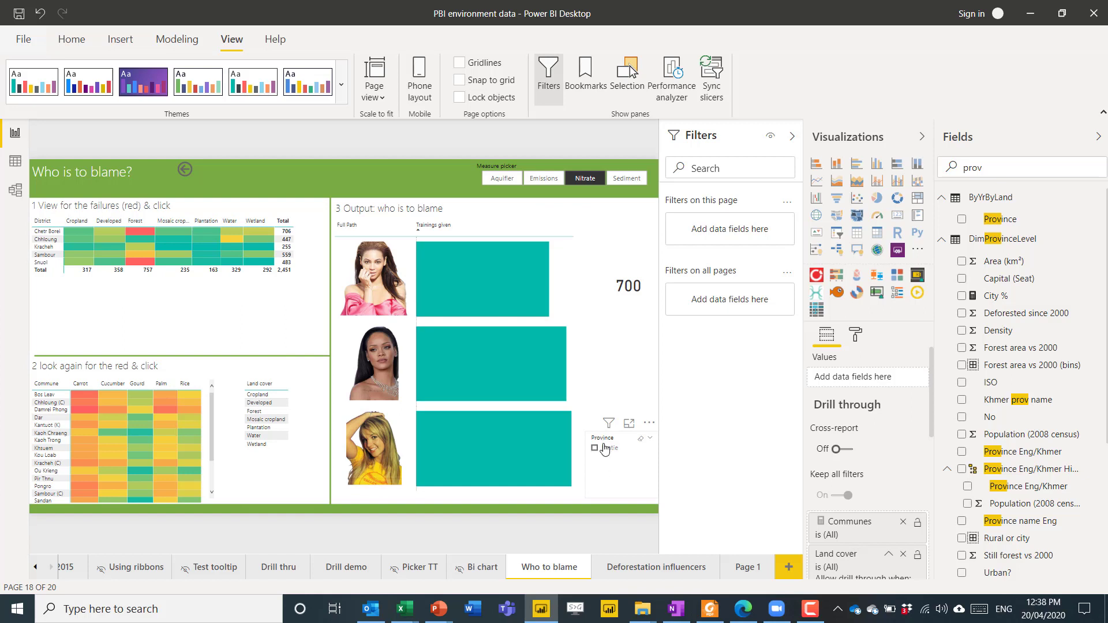
# Step: Clear the Kratie drill-through filter, then tick and untick Stung Treng in the Province slicer
pyautogui.scroll(-4, 918, 405)
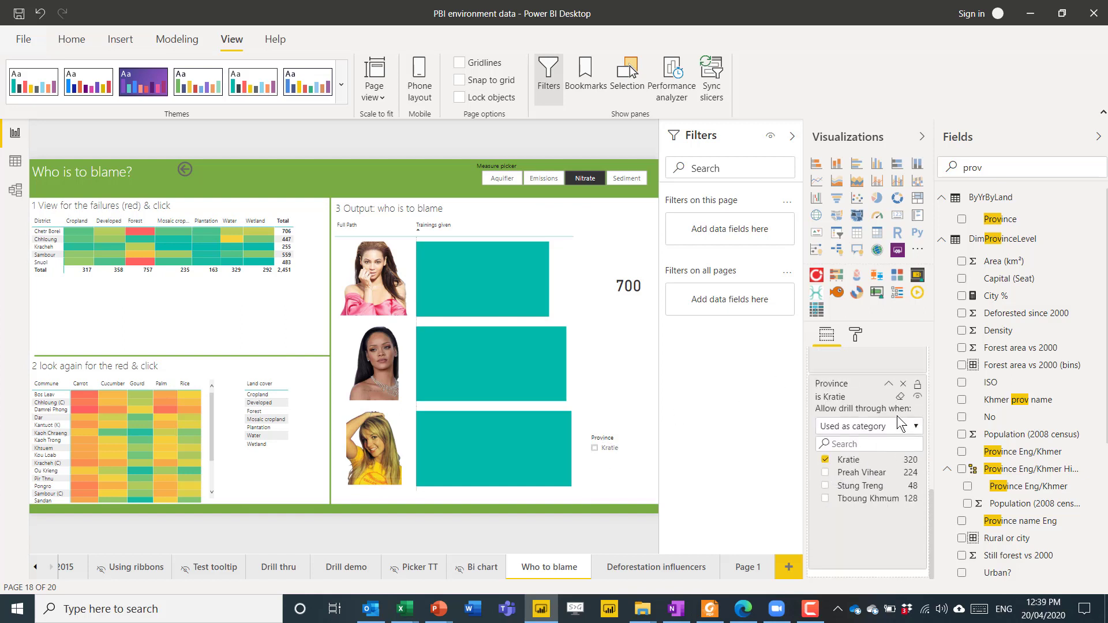
pyautogui.click(900, 396)
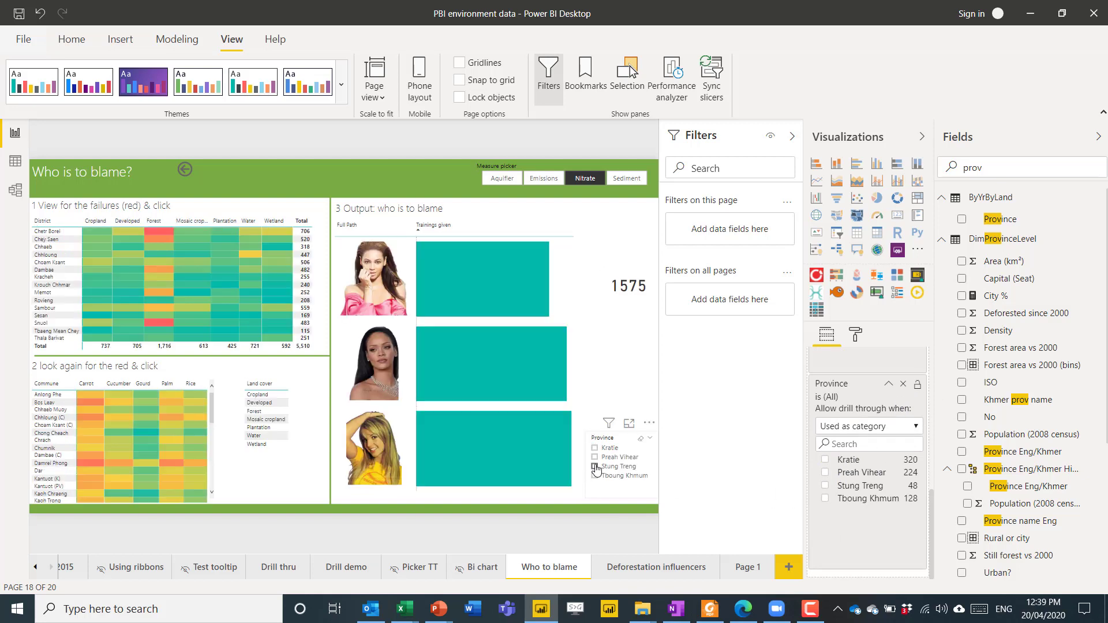
pyautogui.click(595, 467)
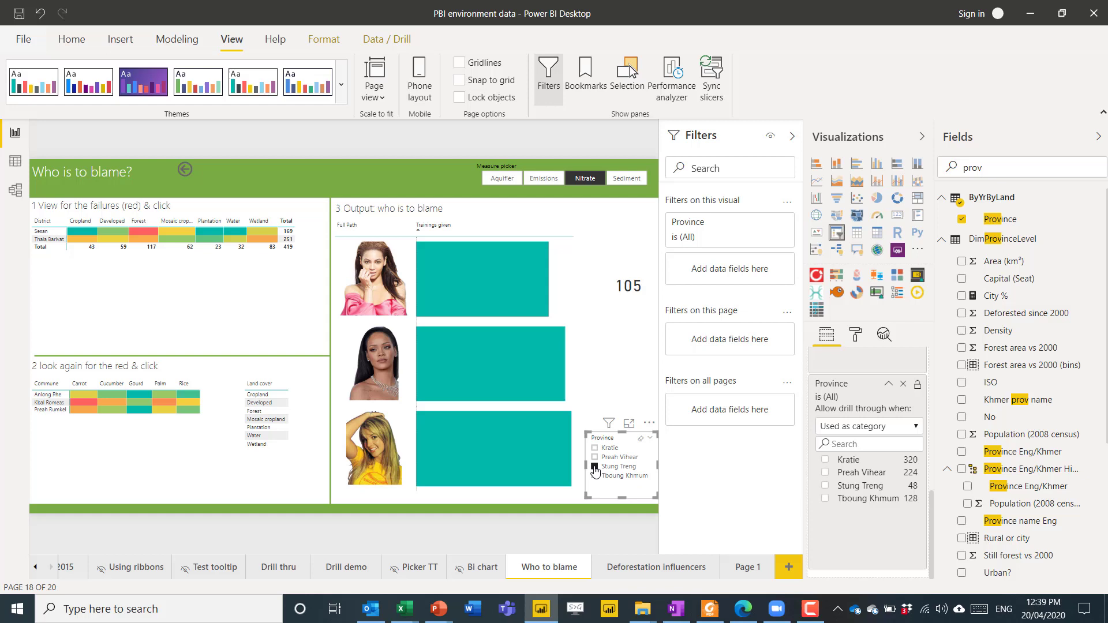
pyautogui.click(639, 439)
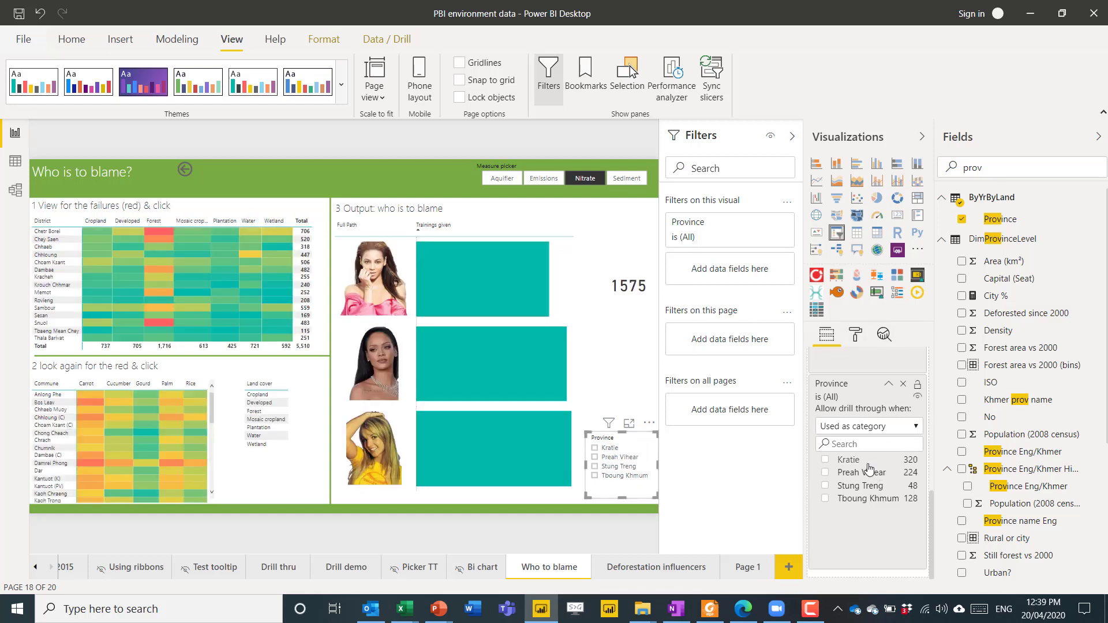
pyautogui.scroll(5, 896, 469)
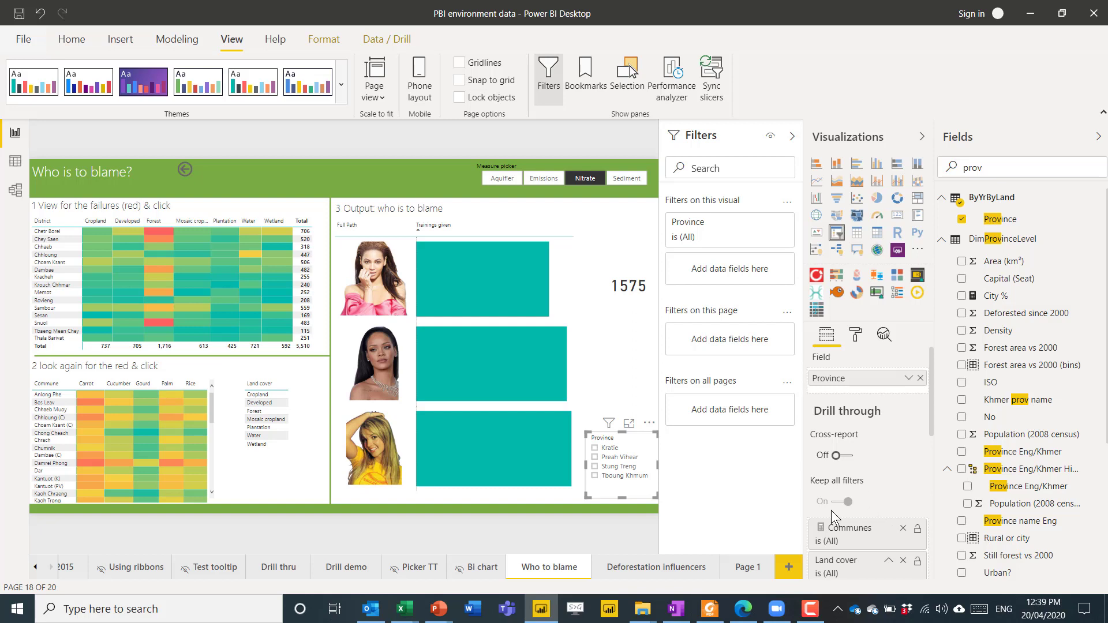
pyautogui.click(601, 378)
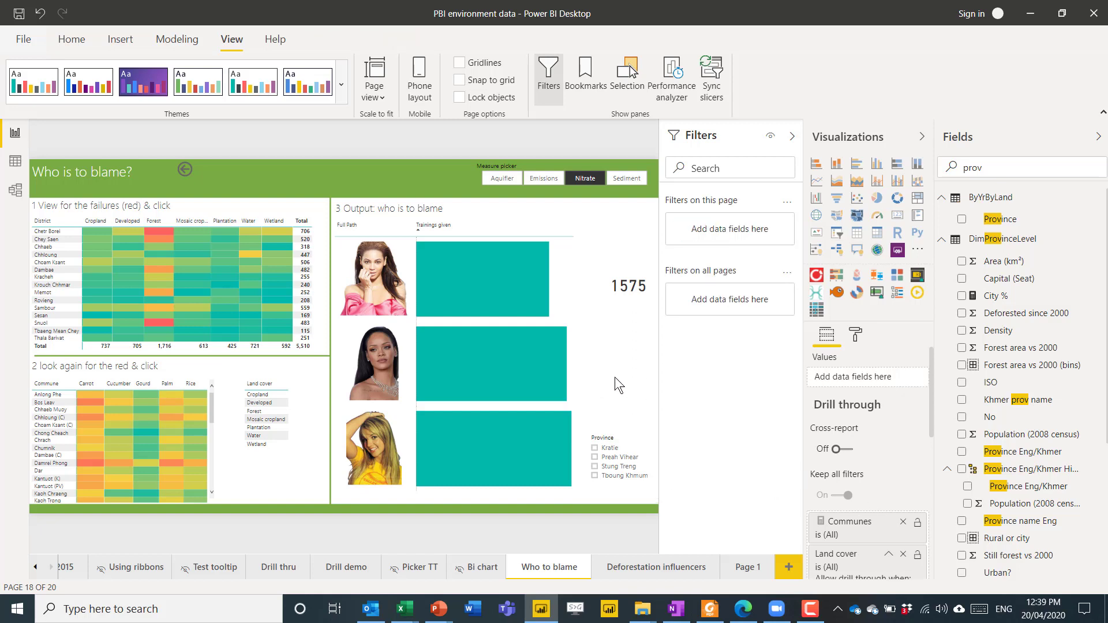
# Step: With Bookmarks shown, clear the Province drill-through filter and pick Emissions in the measure picker
pyautogui.click(585, 78)
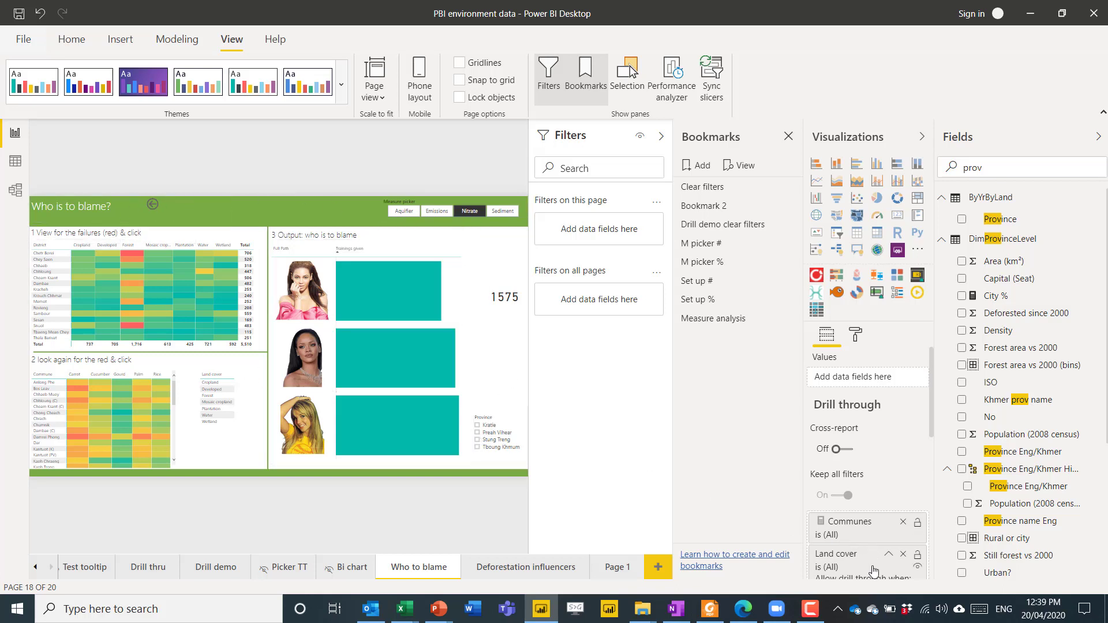
pyautogui.scroll(-5, 868, 565)
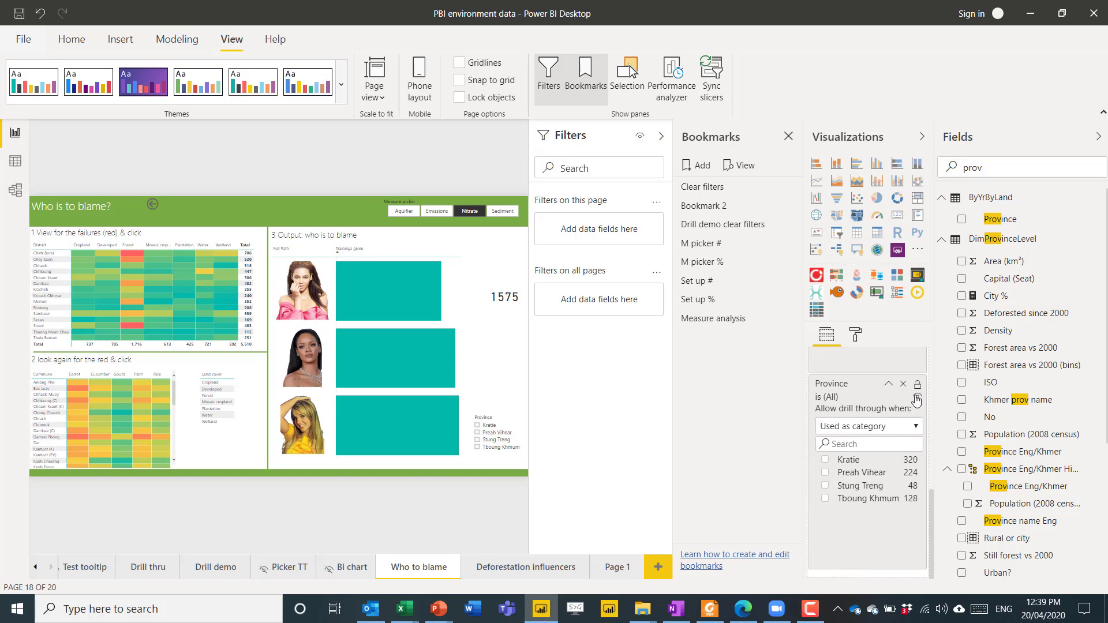
pyautogui.click(825, 459)
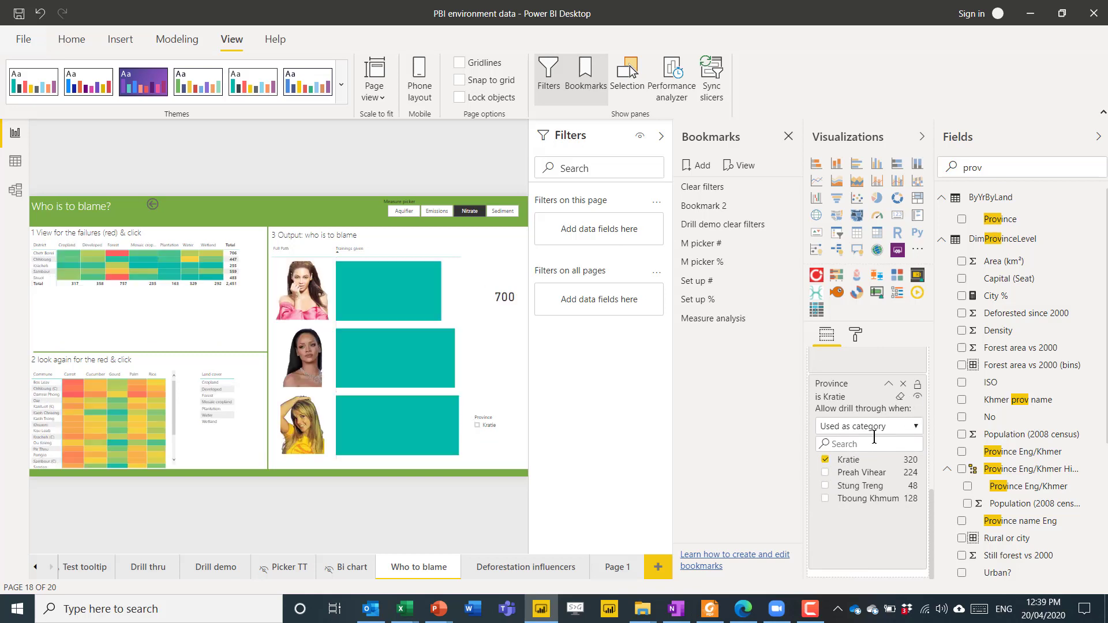
pyautogui.click(900, 398)
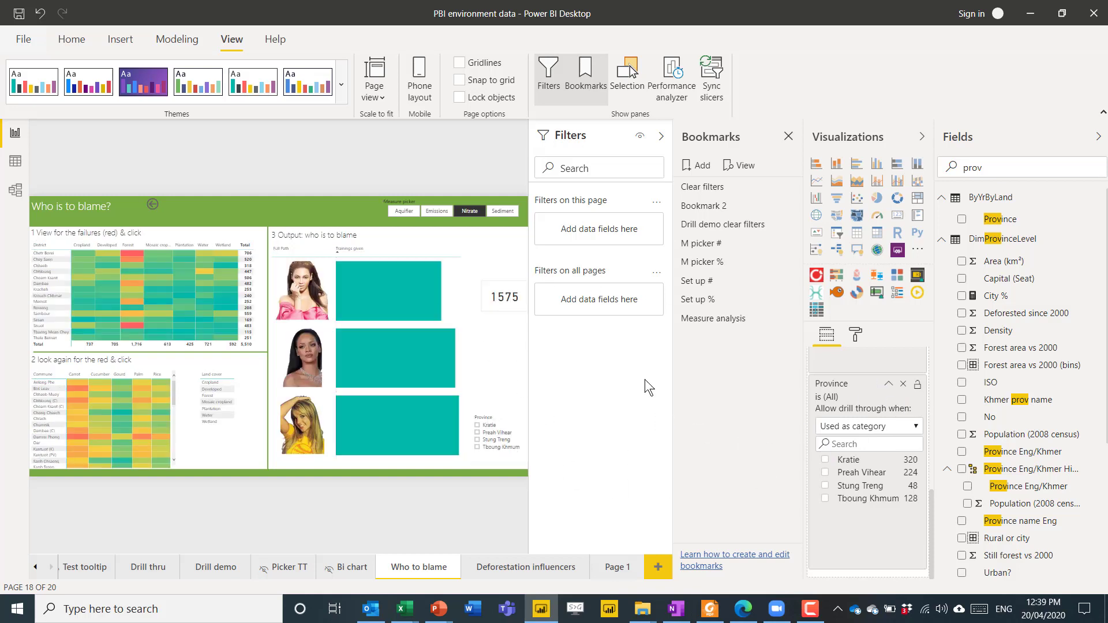
pyautogui.click(467, 211)
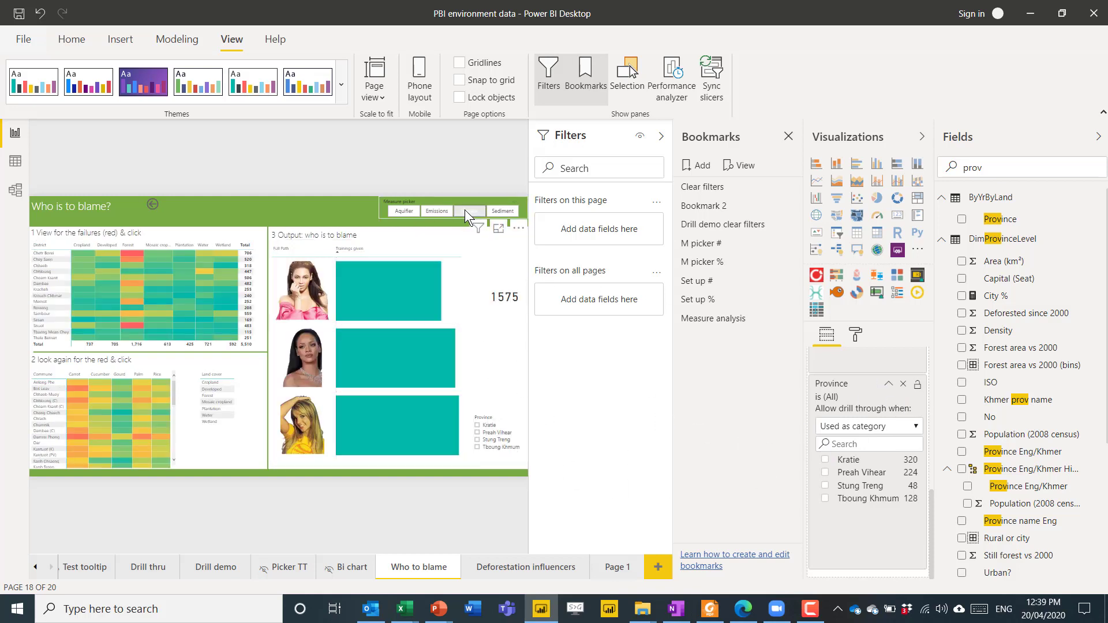
pyautogui.click(432, 211)
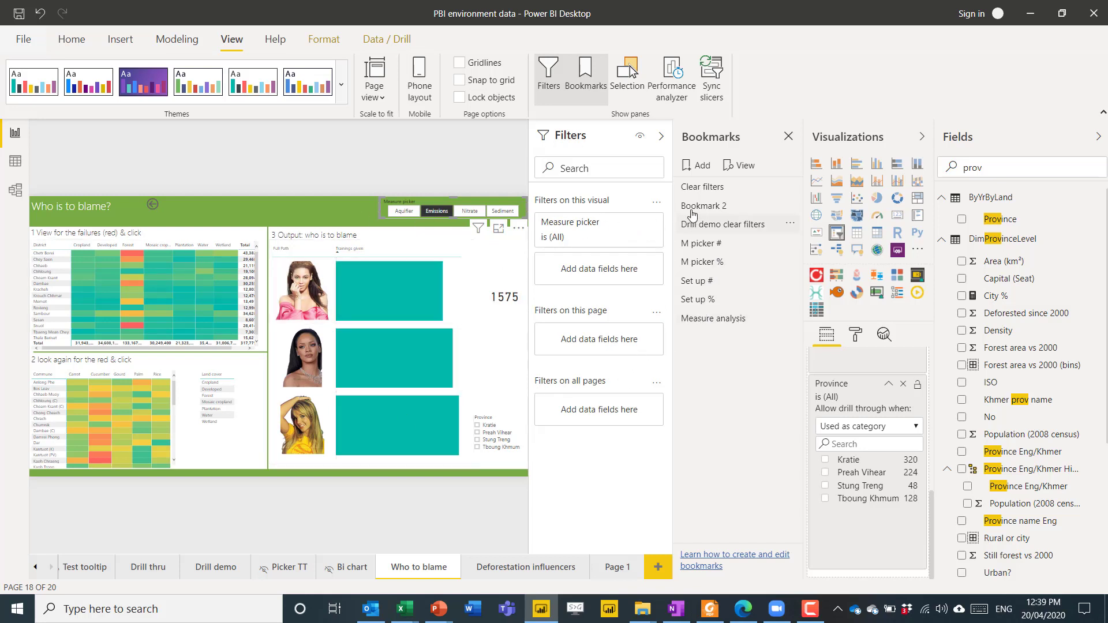
# Step: Add a bookmark named 'Who to blame emissions (clear filters)' and apply it
pyautogui.click(699, 167)
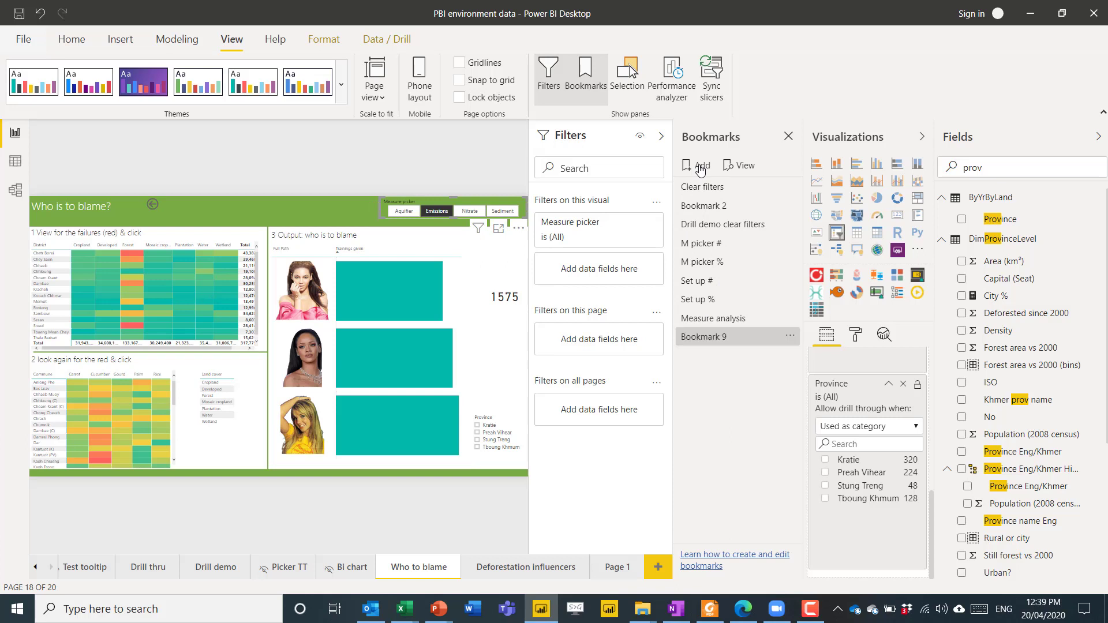
pyautogui.doubleClick(724, 339)
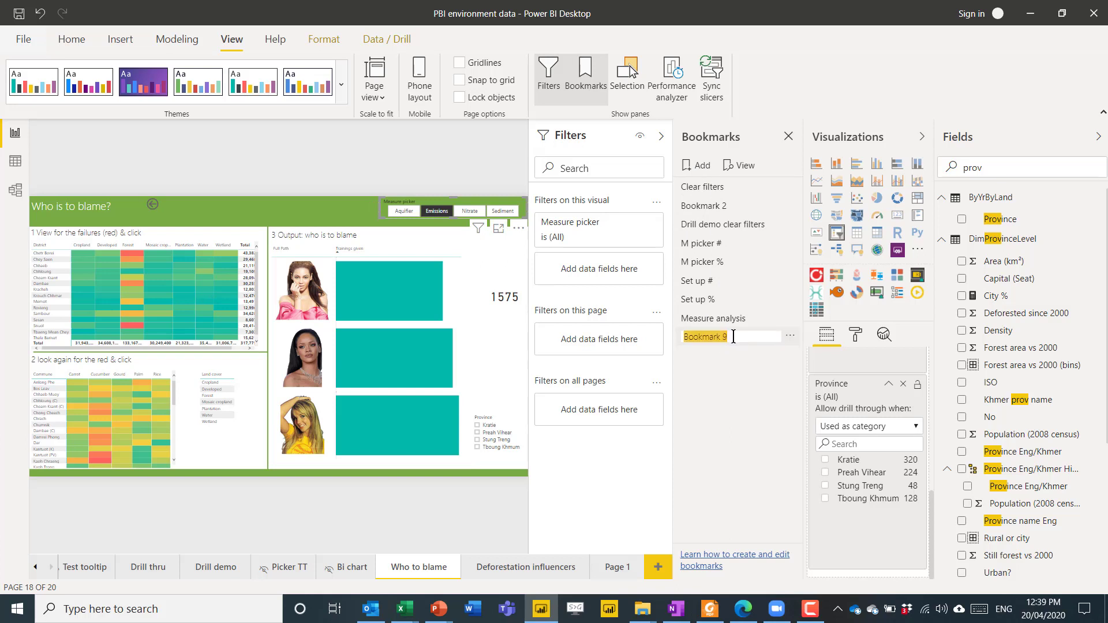
pyautogui.write('Who to blame emissions')
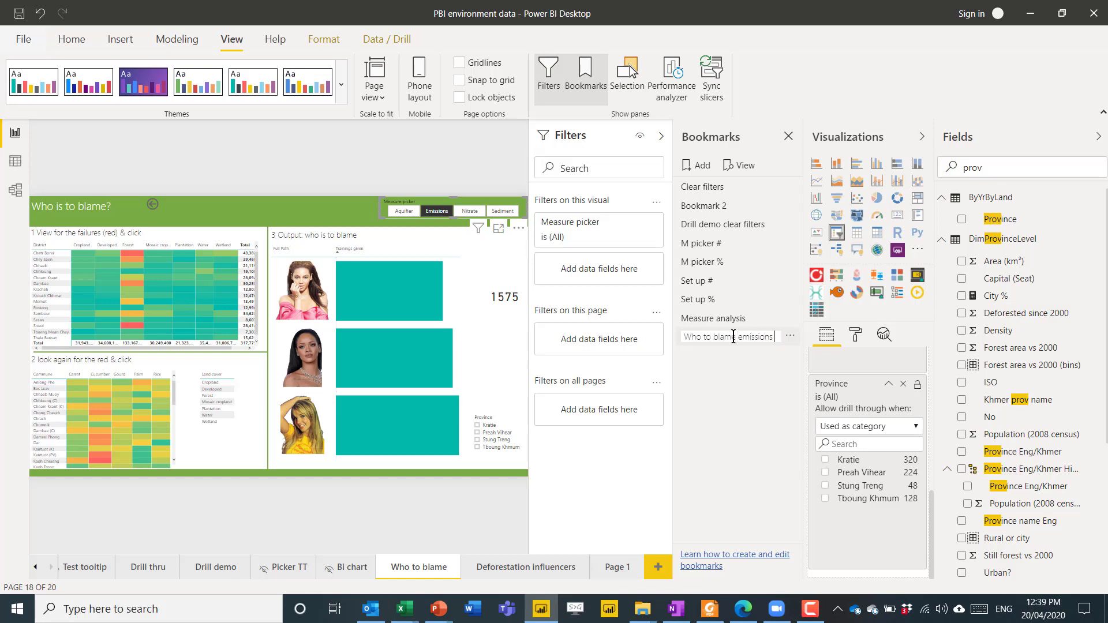
pyautogui.write('(clear filters)')
pyautogui.press('Return')
pyautogui.click(733, 336)
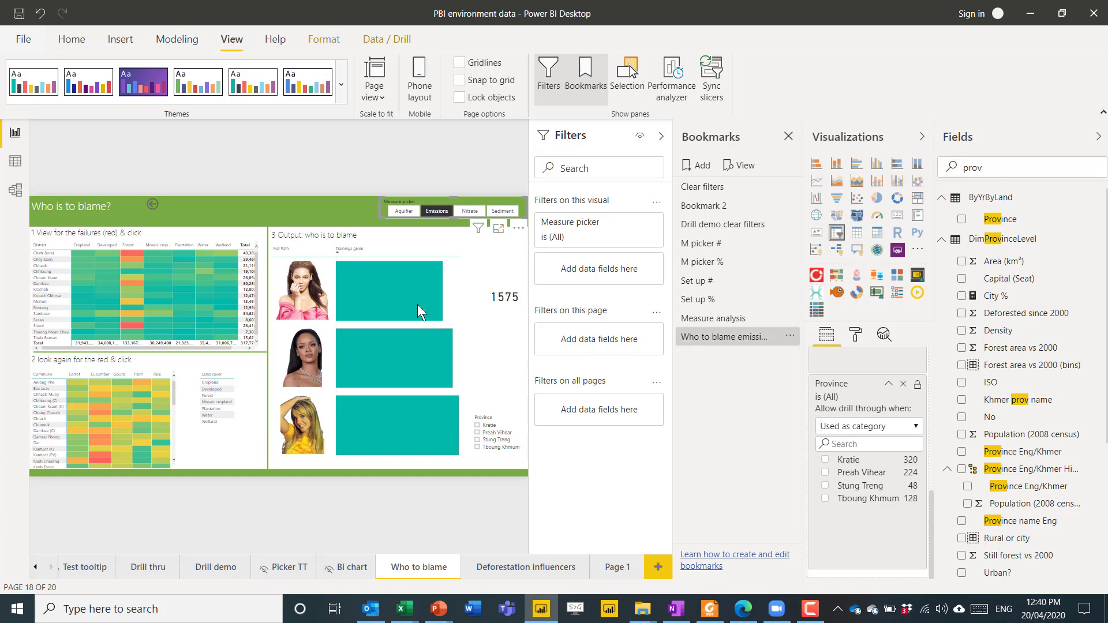
# Step: Close the Bookmarks pane and insert a Reset button next to the Province slicer
pyautogui.click(338, 211)
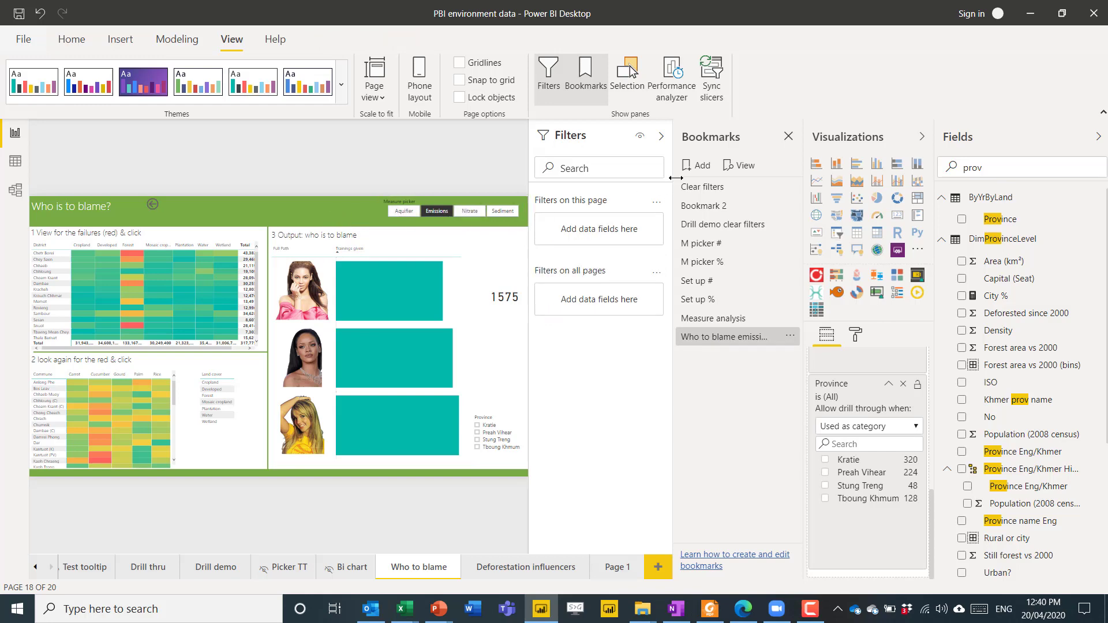
pyautogui.click(787, 137)
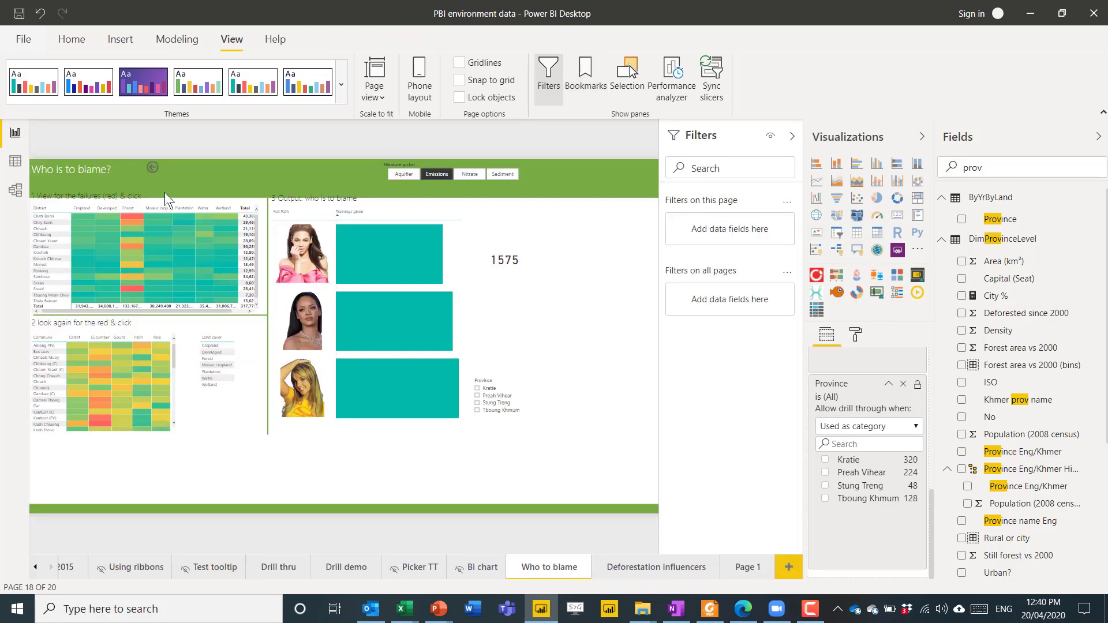
pyautogui.click(119, 43)
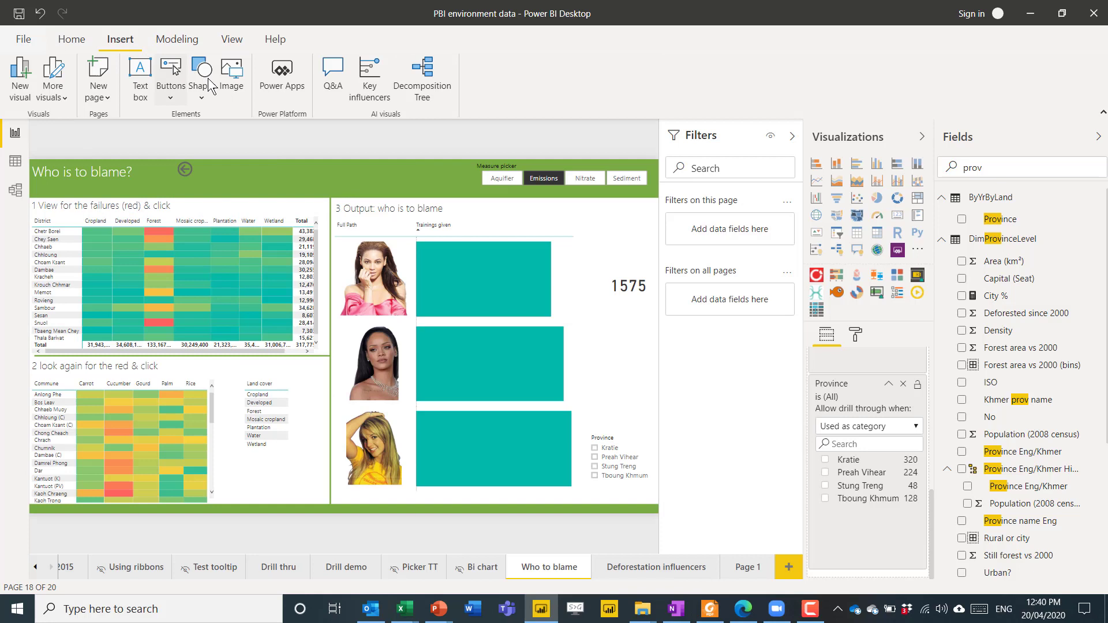
pyautogui.click(168, 95)
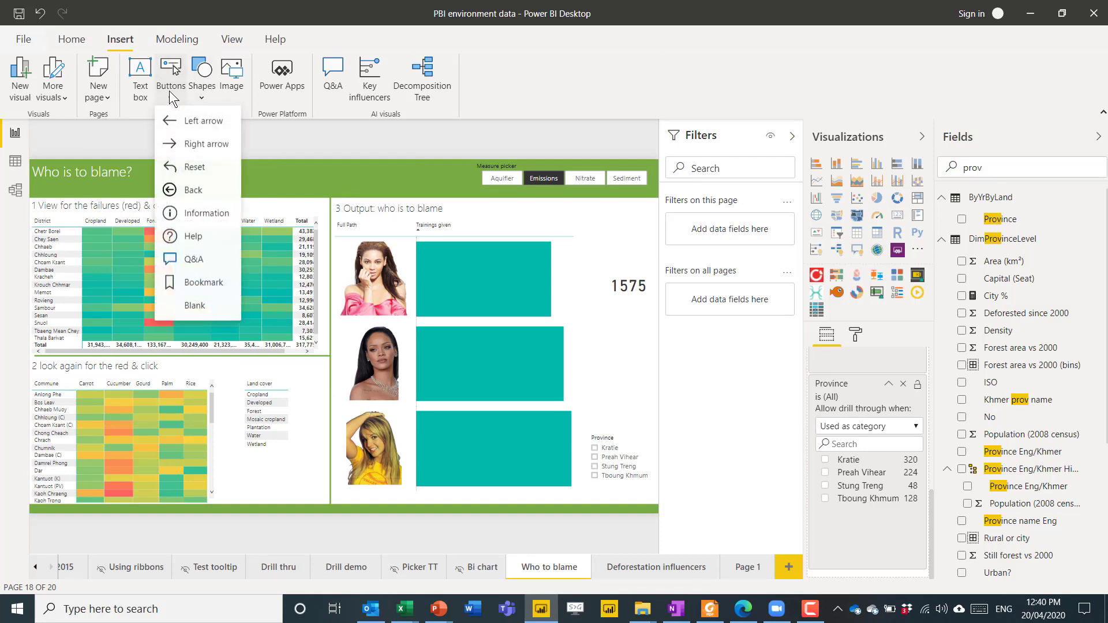
pyautogui.click(179, 168)
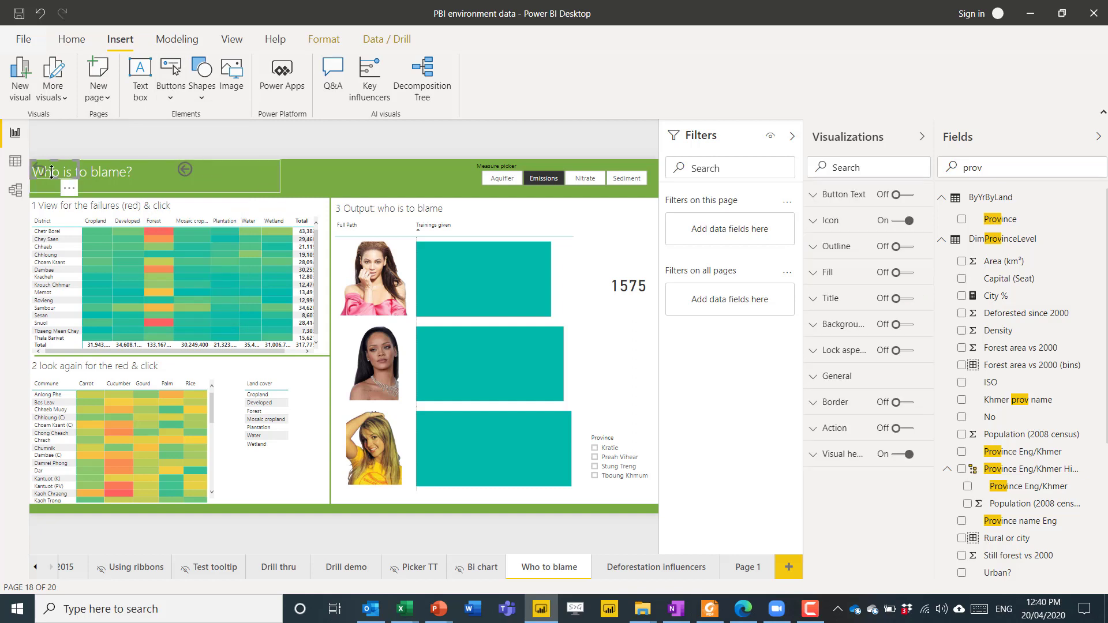
pyautogui.moveTo(73, 175); pyautogui.dragTo(621, 404)
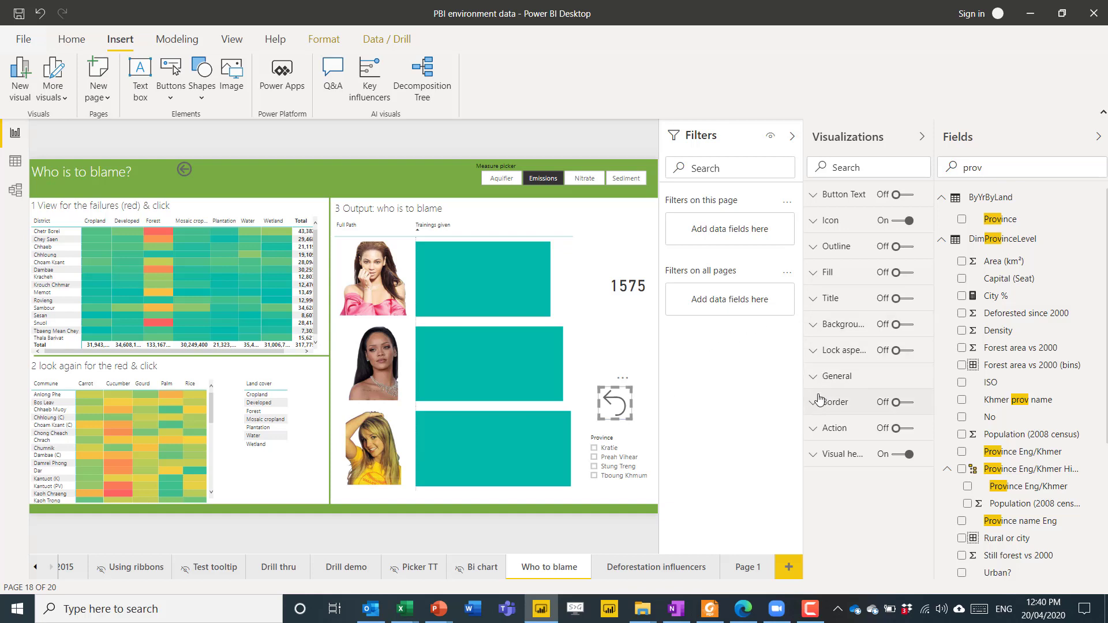
# Step: Turn on the button's Bookmark action using 'Who to blame emissions (clear filters)'
pyautogui.click(881, 428)
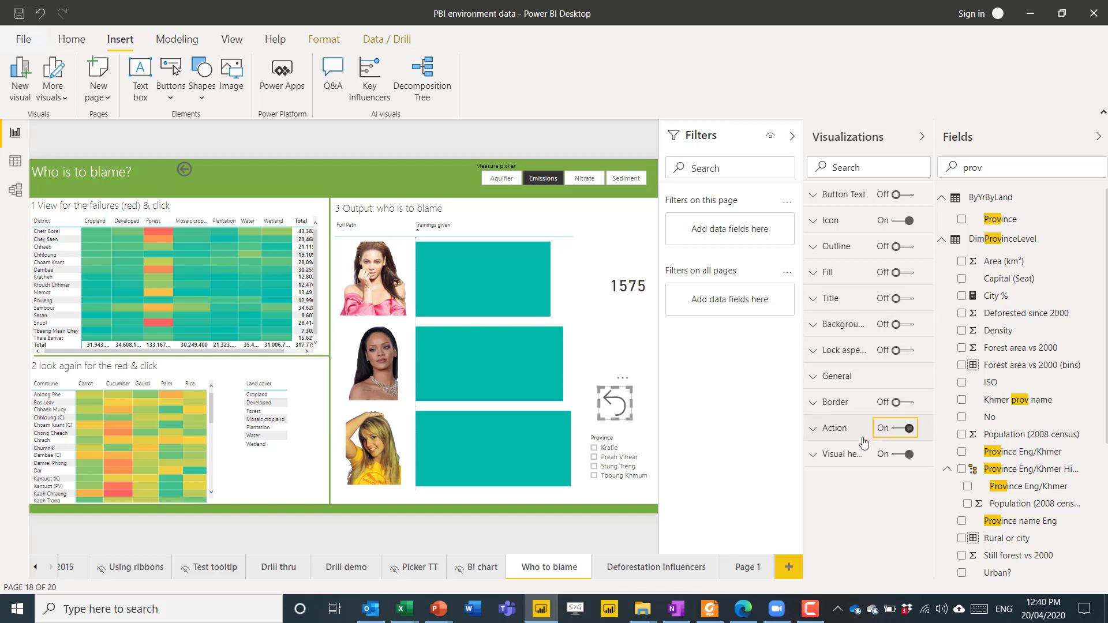
pyautogui.click(825, 438)
pyautogui.click(871, 472)
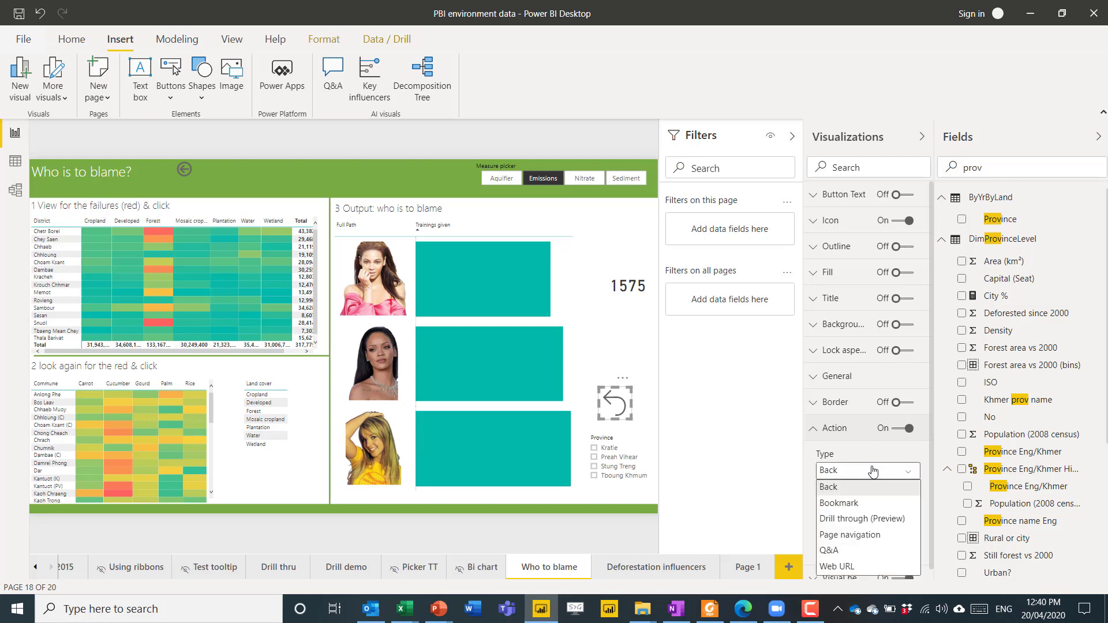
pyautogui.click(869, 503)
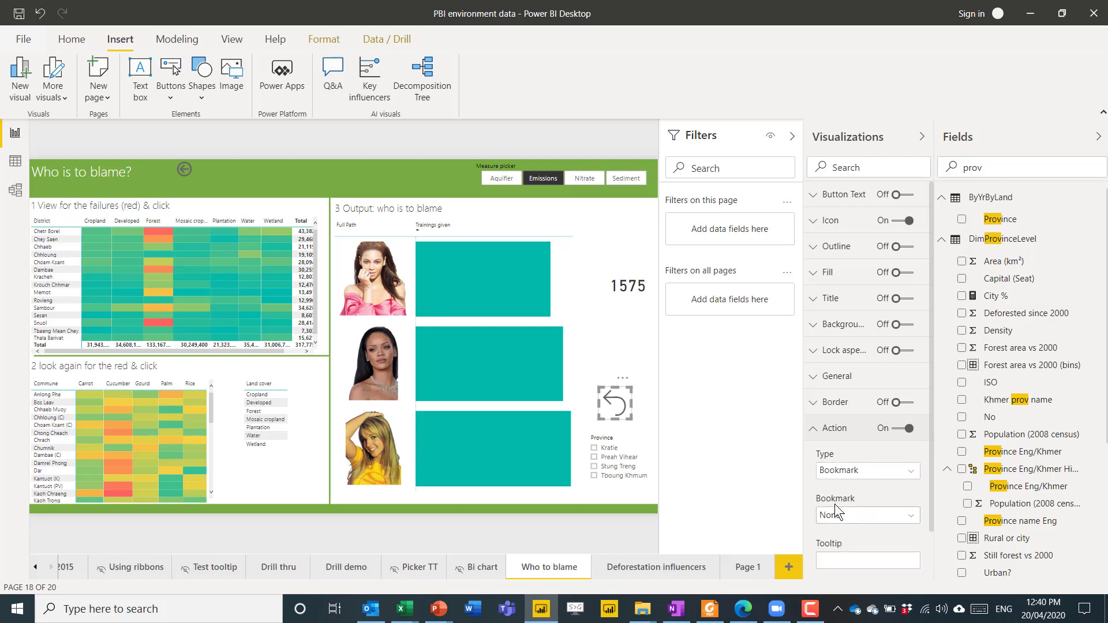
pyautogui.click(838, 515)
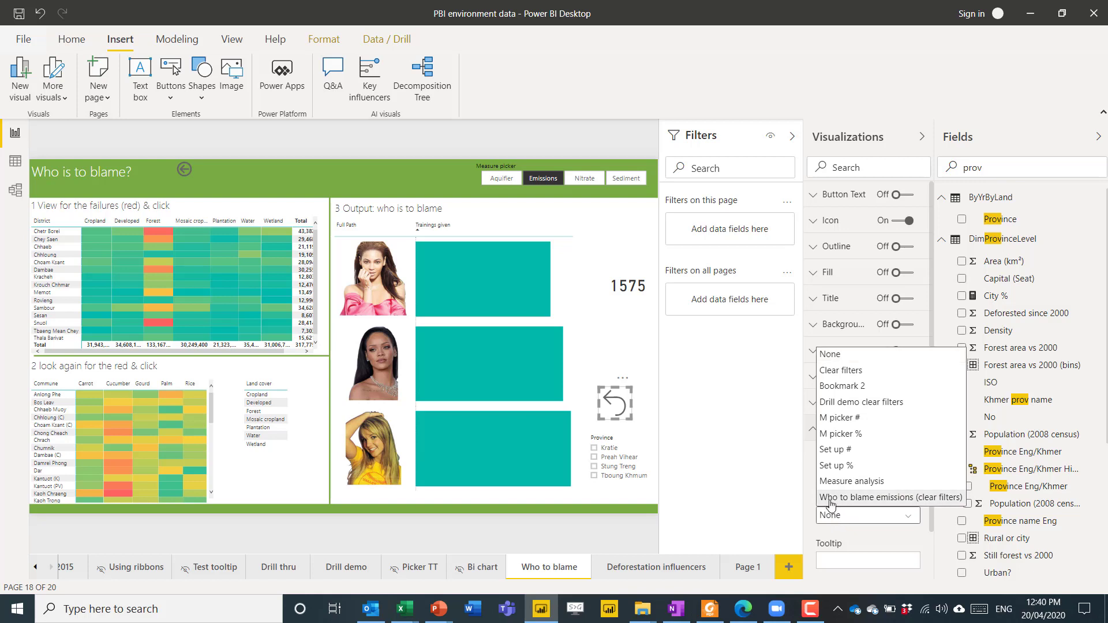
pyautogui.click(910, 498)
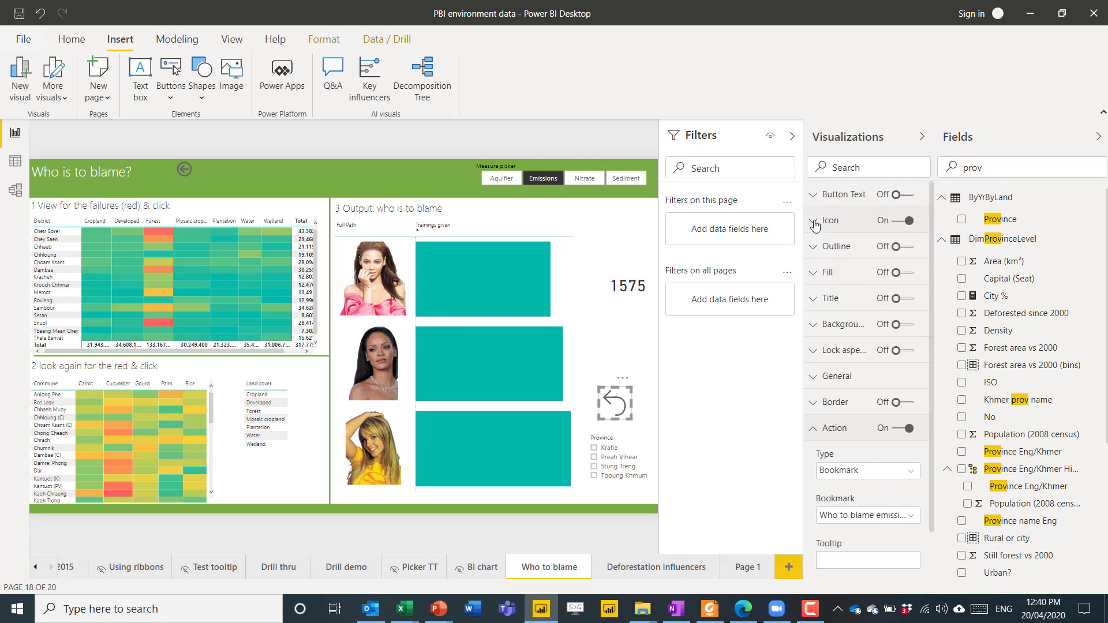
# Step: Make the reset icon's line colour red in the On hover state
pyautogui.click(815, 223)
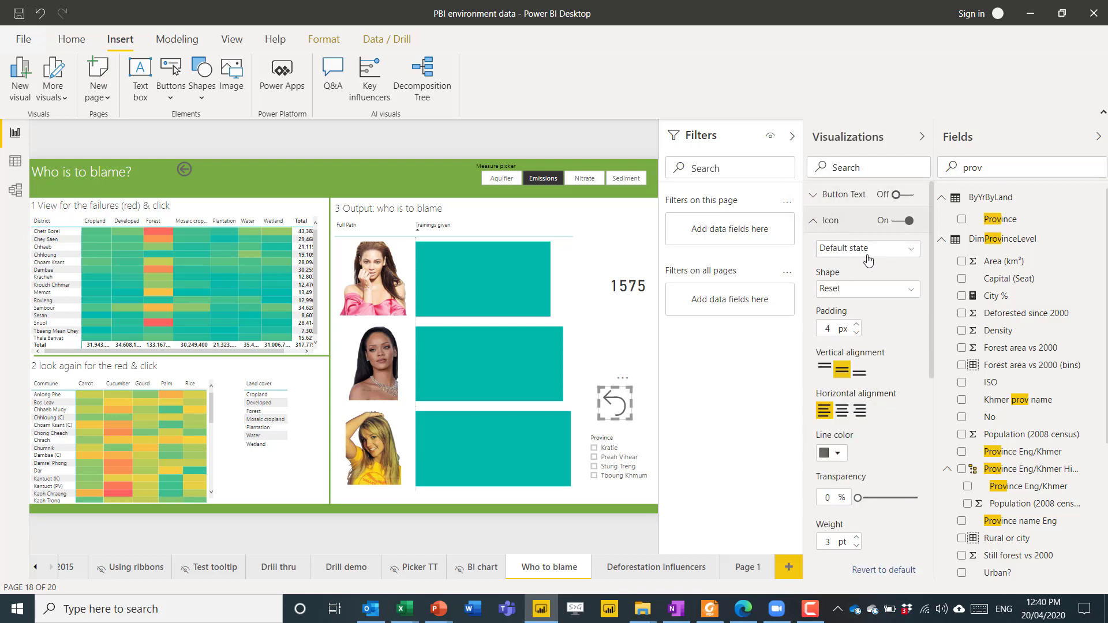
pyautogui.click(873, 249)
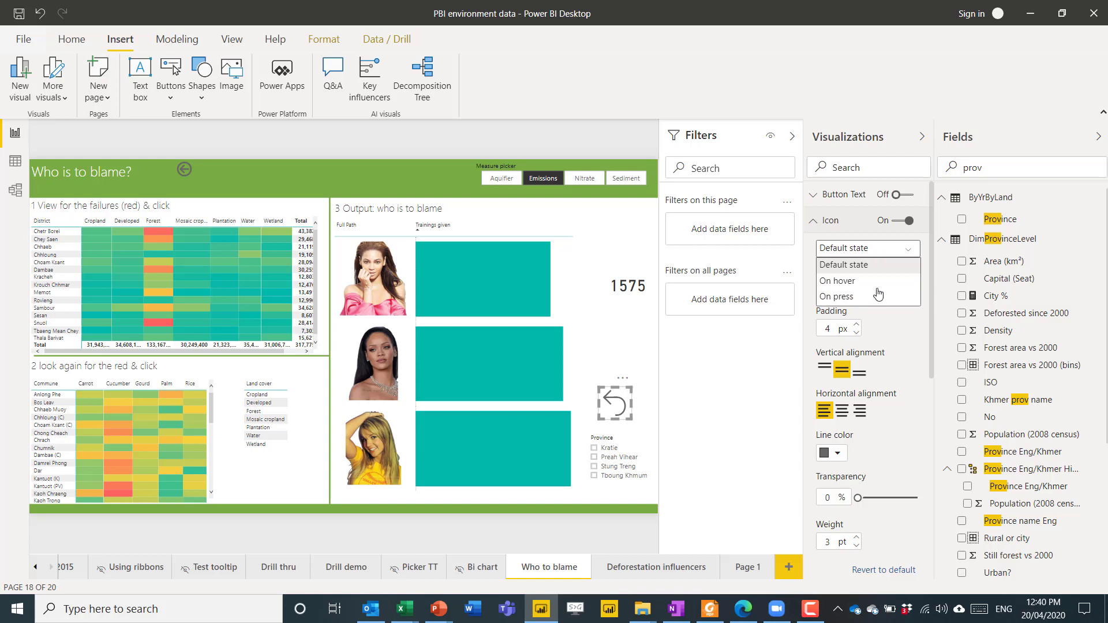
pyautogui.click(869, 282)
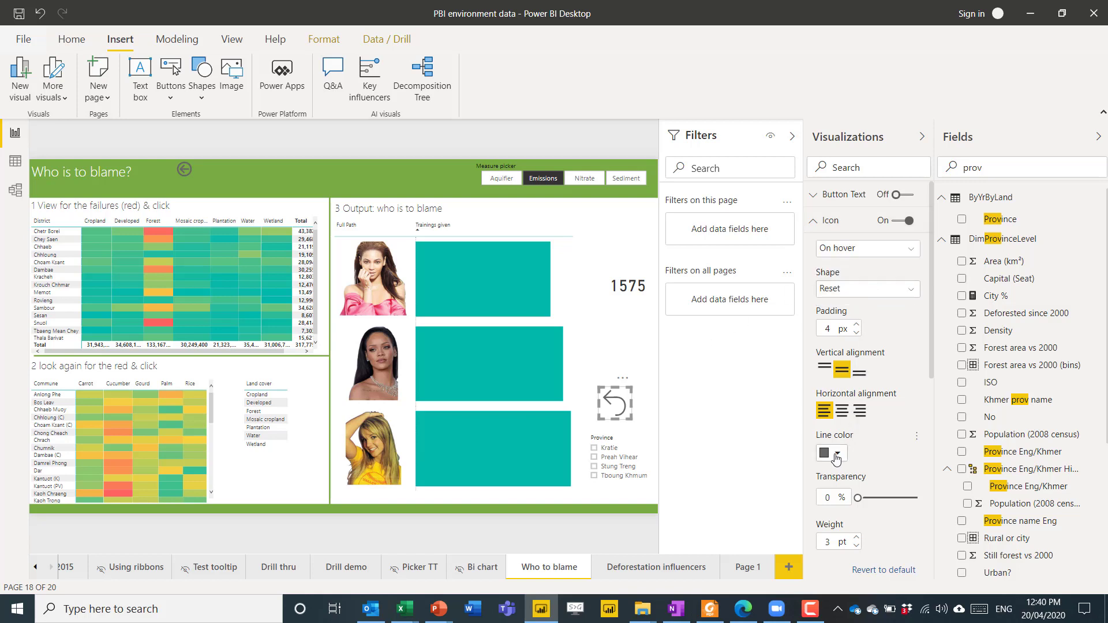
pyautogui.click(835, 456)
pyautogui.click(863, 488)
pyautogui.click(883, 249)
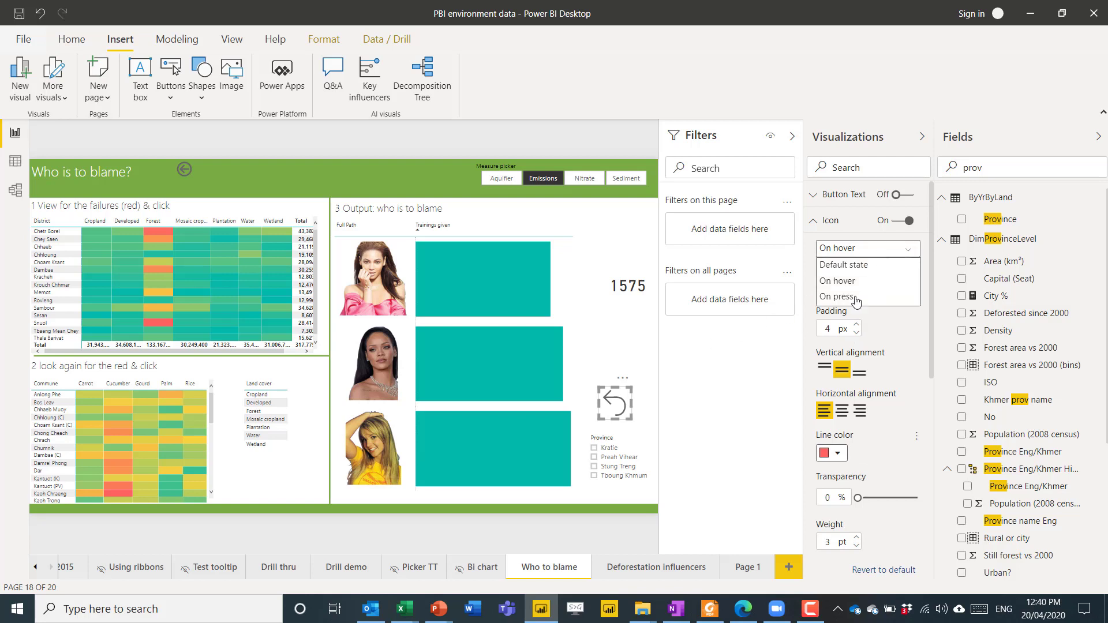
pyautogui.click(632, 220)
pyautogui.click(604, 312)
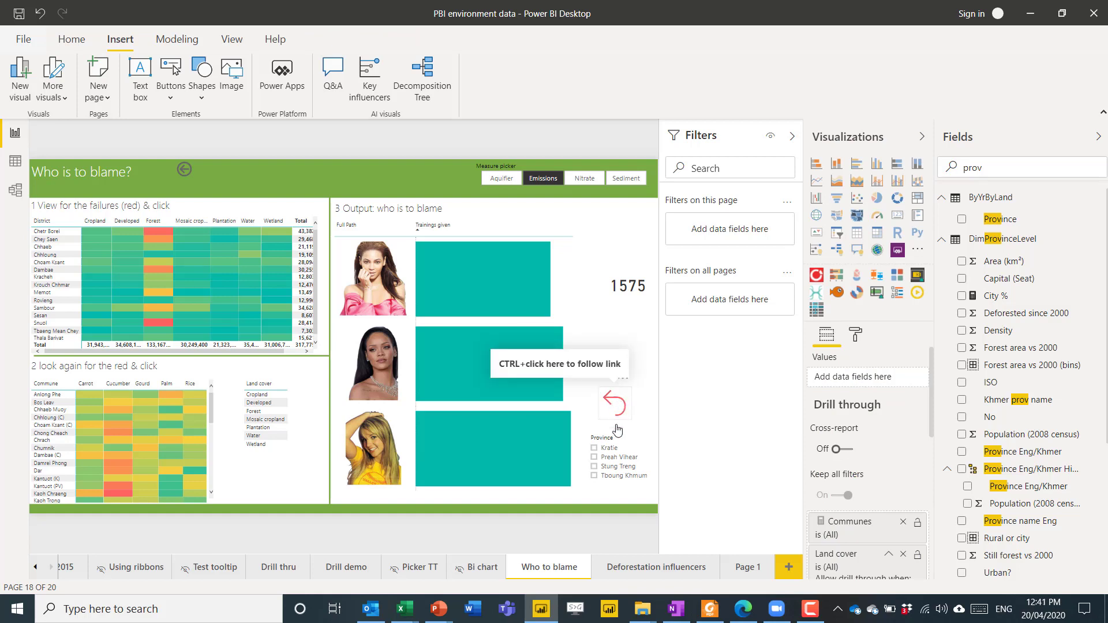
pyautogui.click(594, 458)
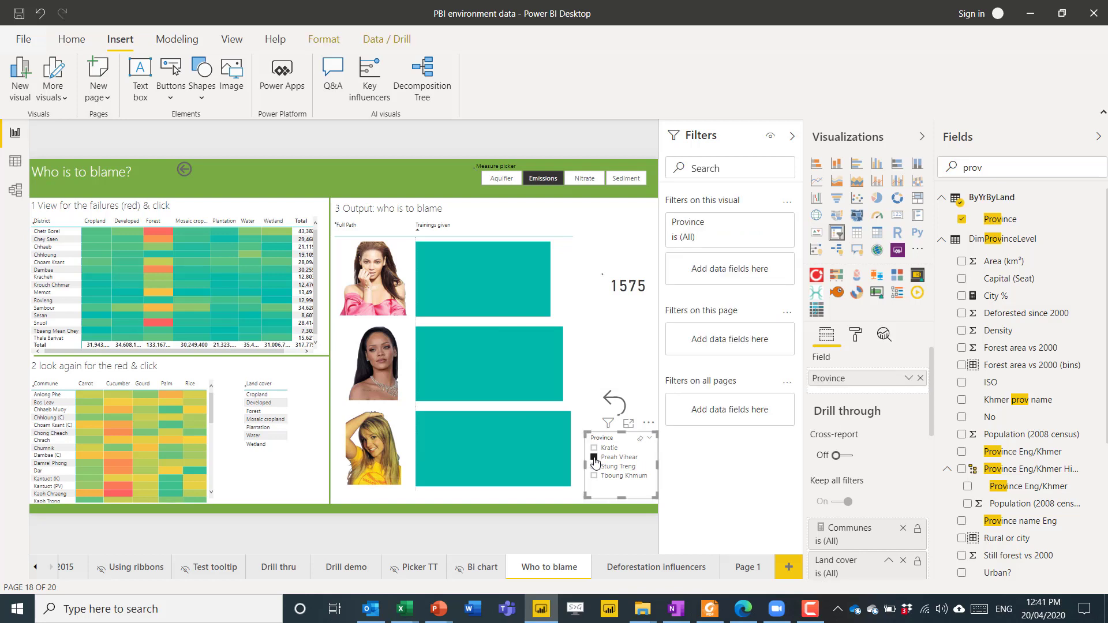
pyautogui.click(626, 177)
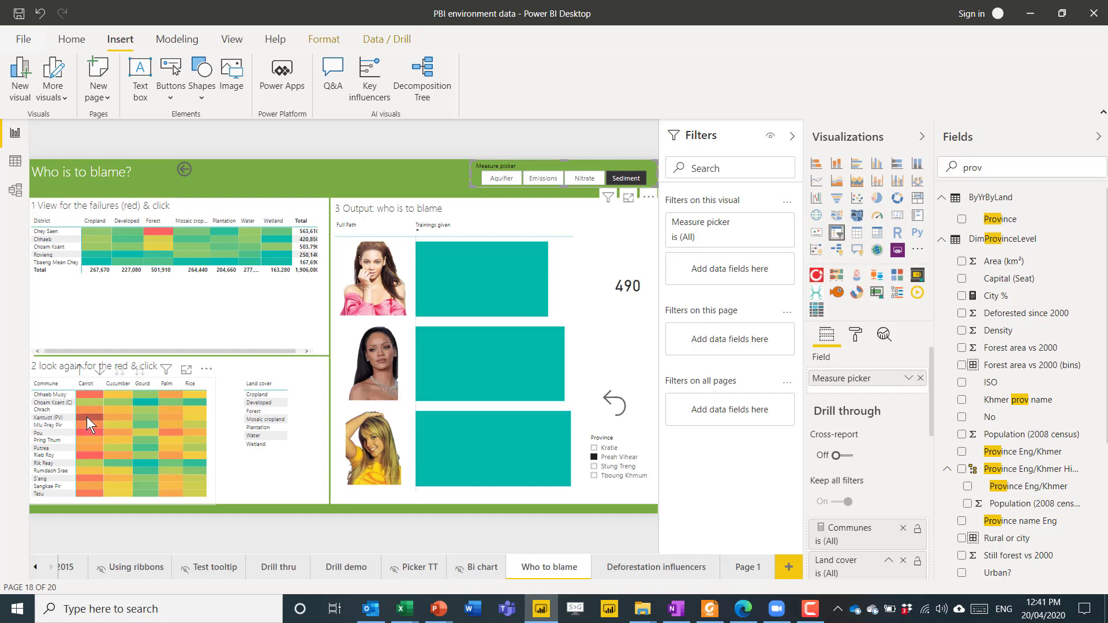
pyautogui.click(90, 417)
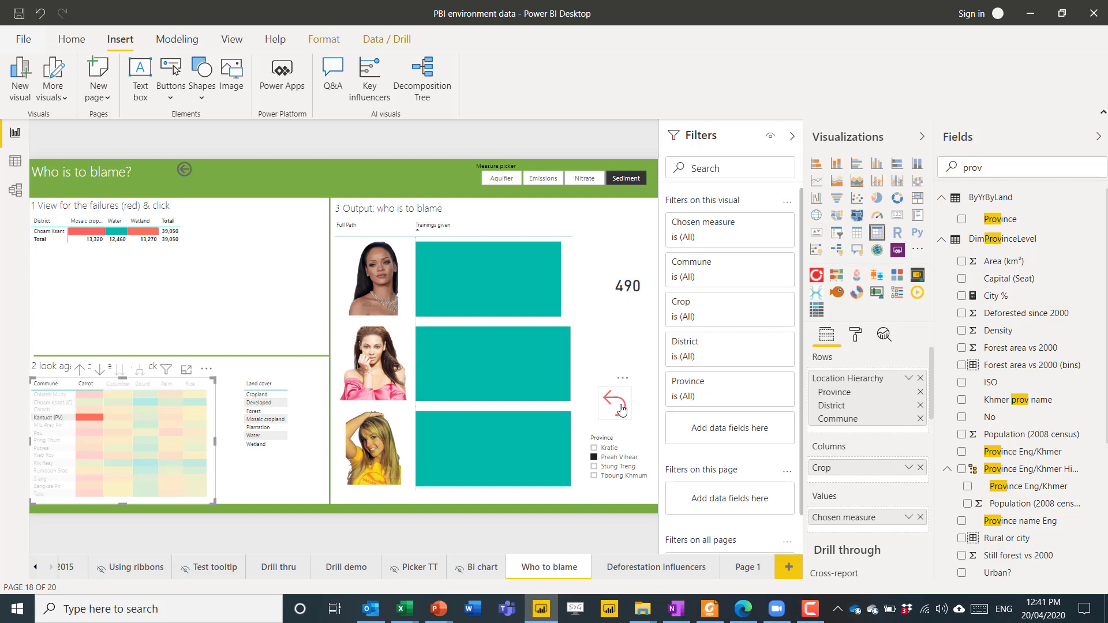
pyautogui.keyDown('ctrl'); pyautogui.click(620, 408); pyautogui.keyUp('ctrl')
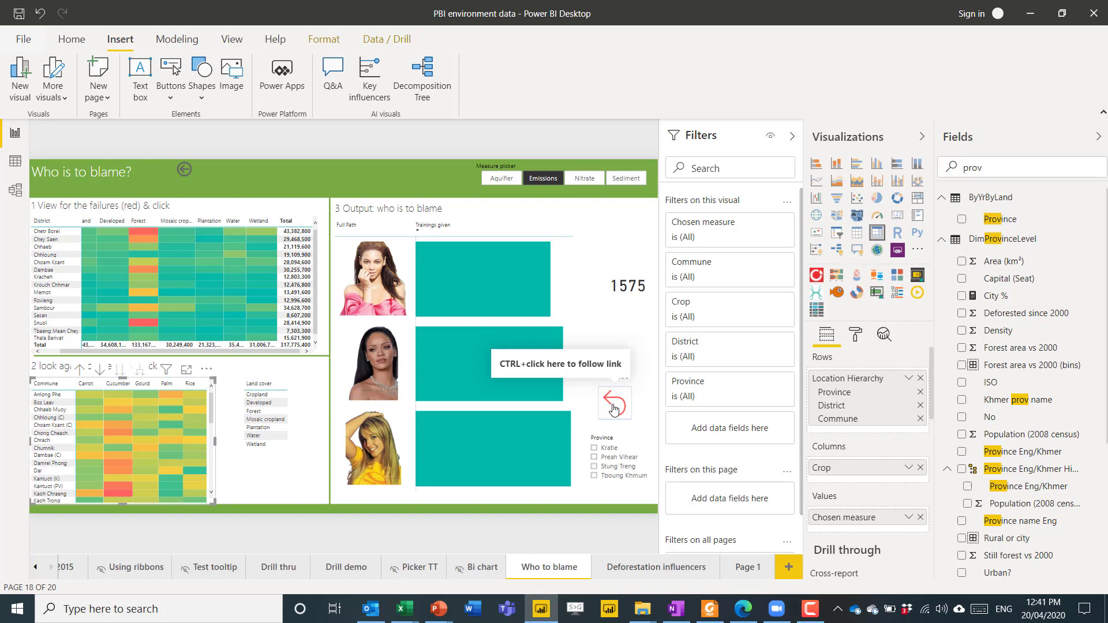
pyautogui.click(593, 300)
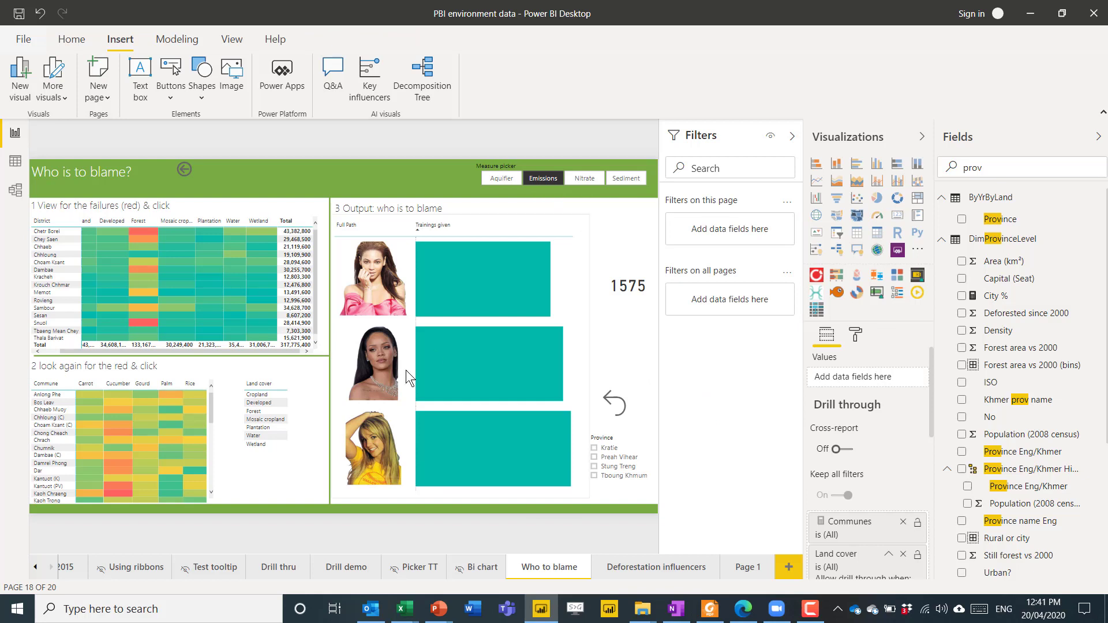
# Step: On the Drill demo page, duplicate the clear-filters image and move the copy below the Province slicer
pyautogui.click(335, 569)
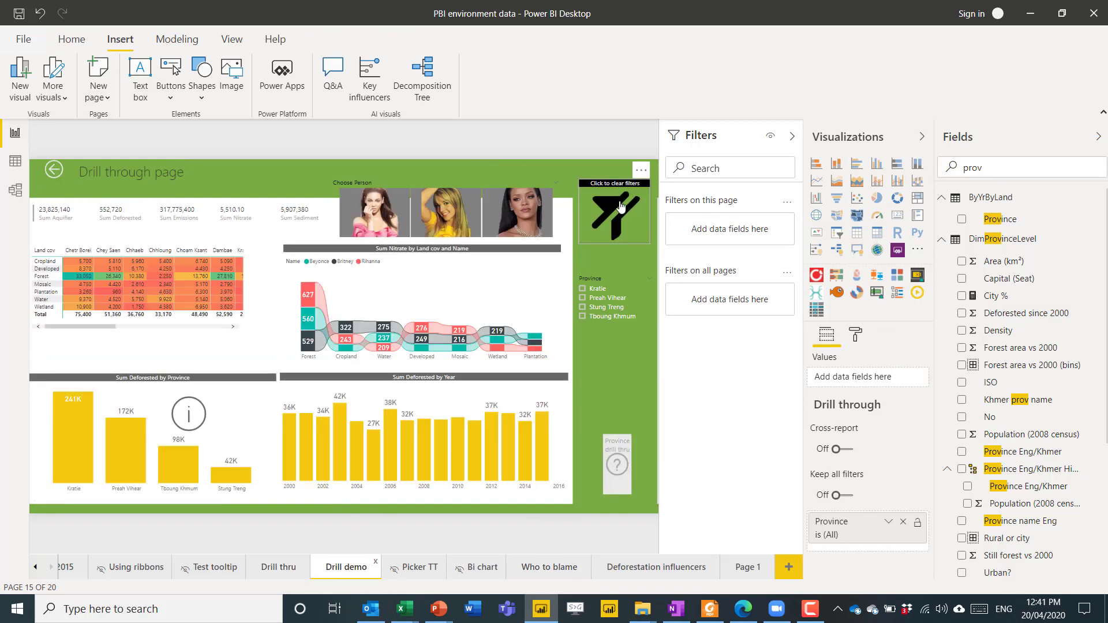
pyautogui.click(619, 210)
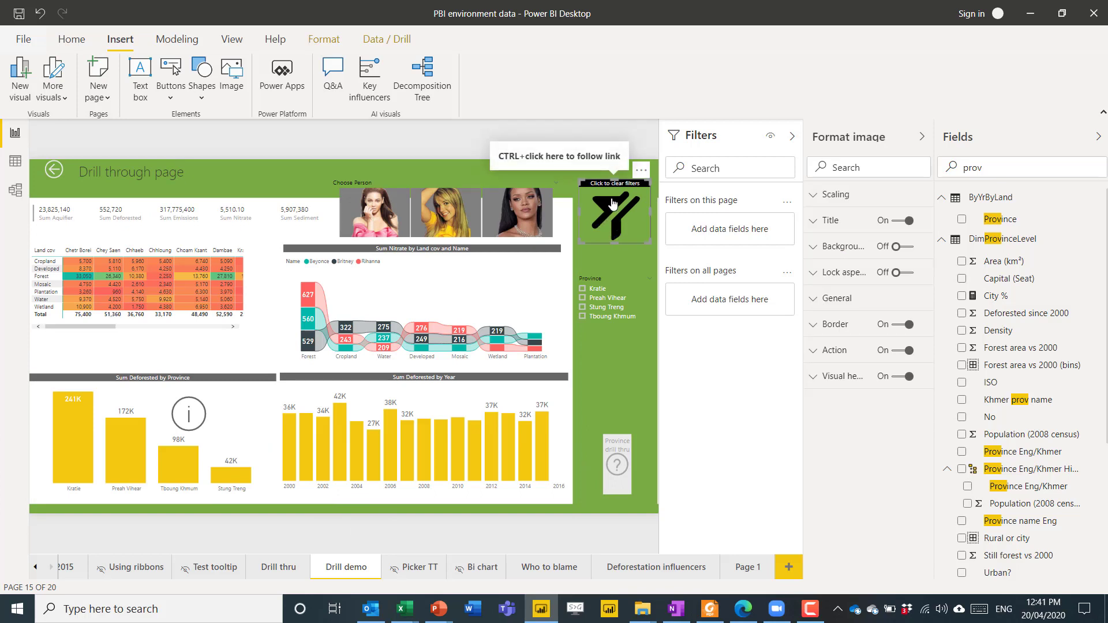
pyautogui.hotkey('ctrl', 'c')
pyautogui.hotkey('ctrl', 'v')
pyautogui.moveTo(613, 204); pyautogui.dragTo(614, 370)
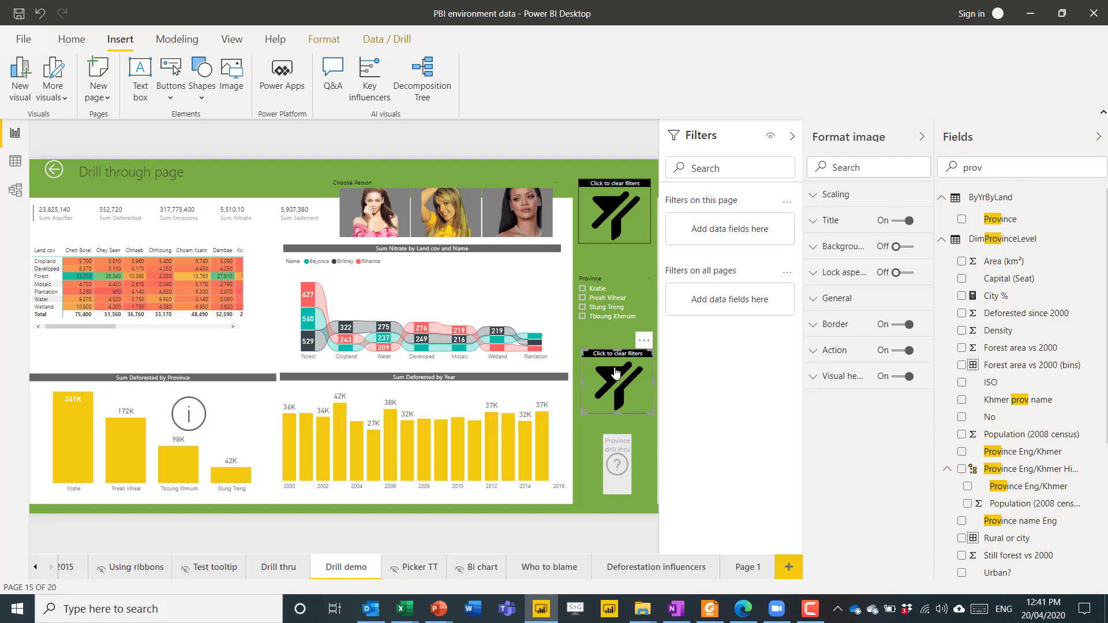
pyautogui.click(843, 357)
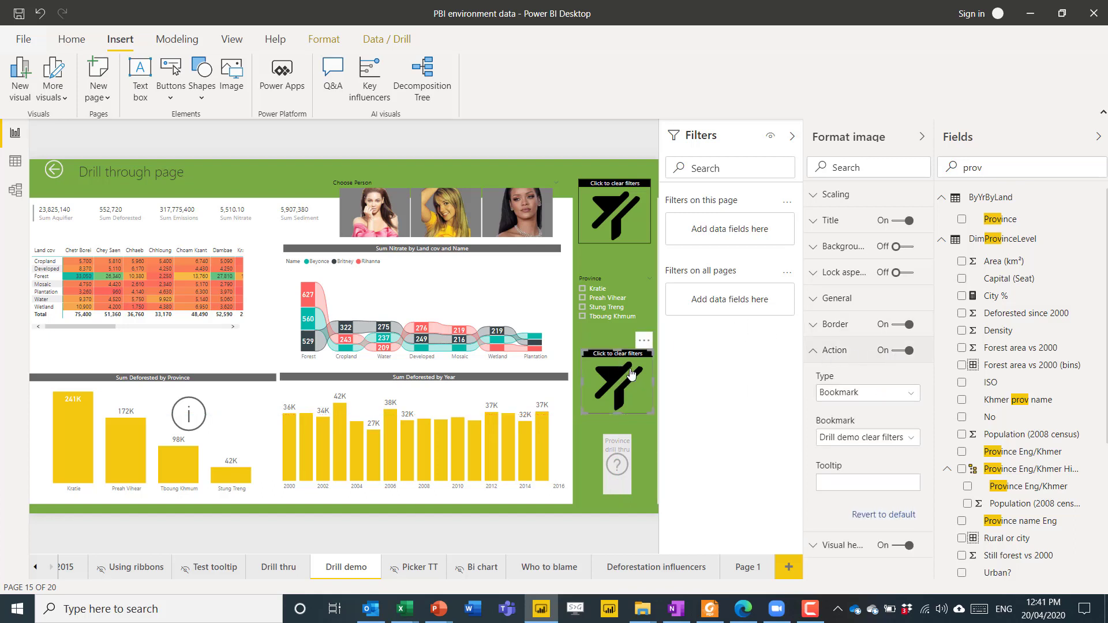
pyautogui.click(618, 337)
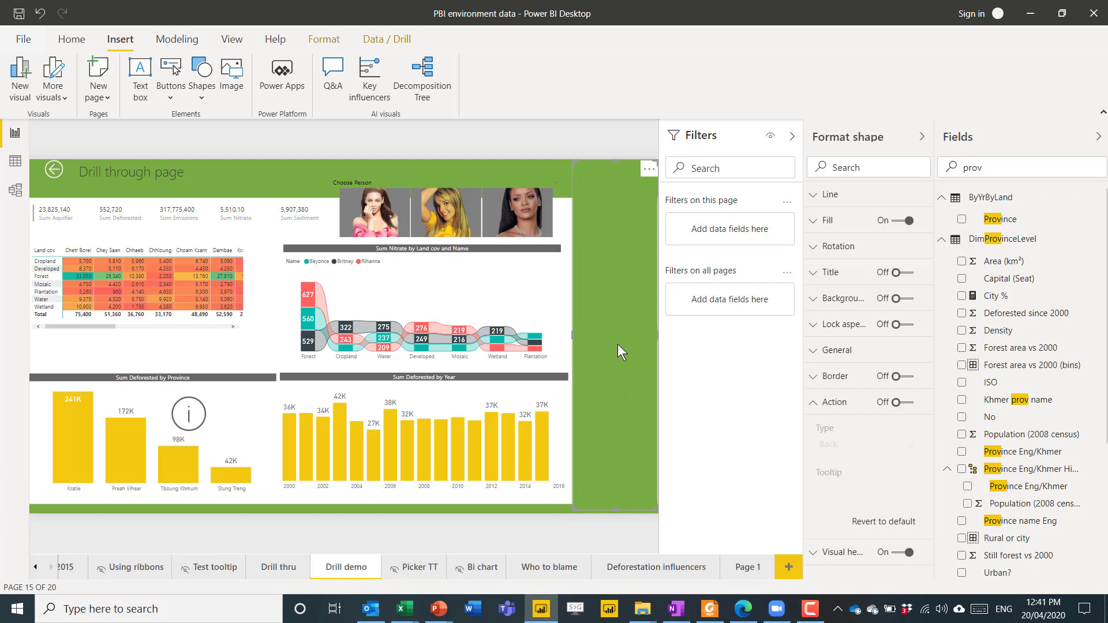
pyautogui.press('Escape')
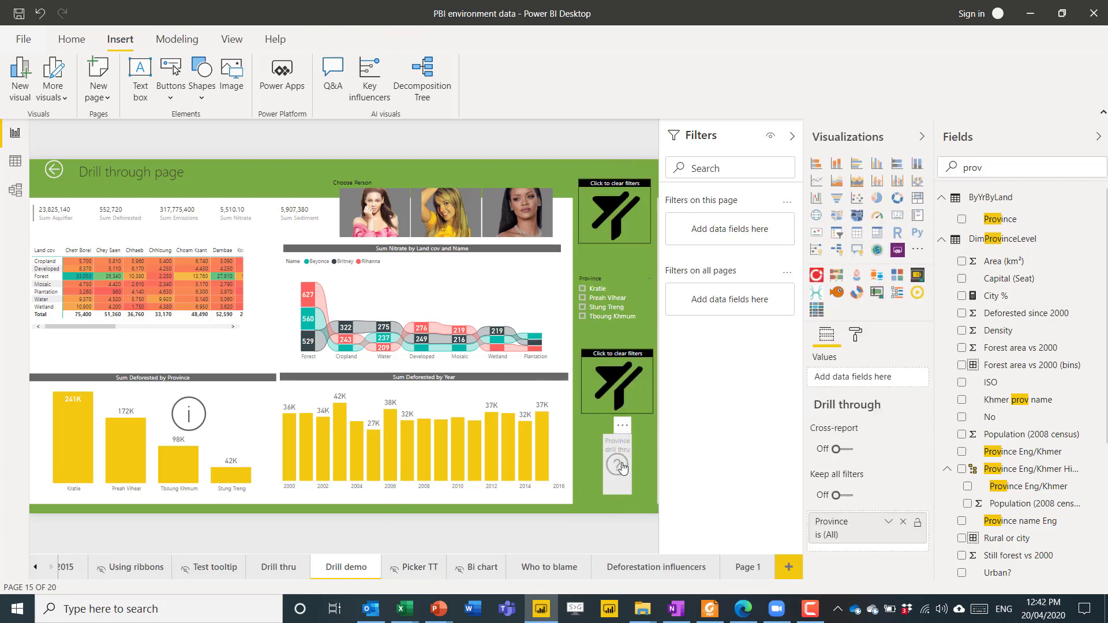
pyautogui.moveTo(622, 468)
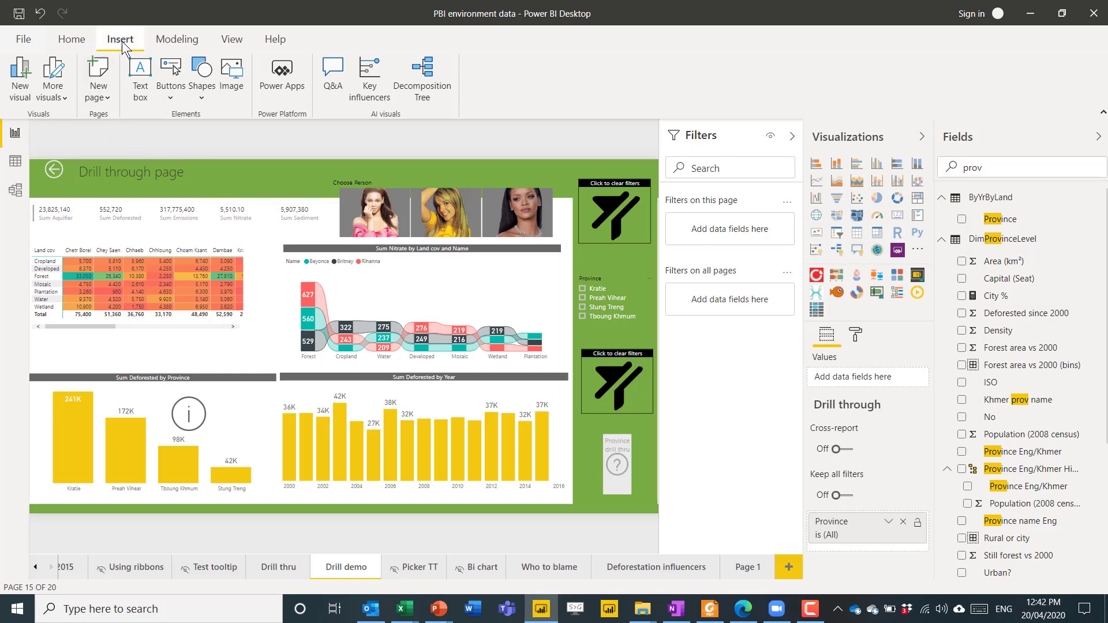
# Step: Insert a Help button, enlarge it, and place it near the page title
pyautogui.click(172, 94)
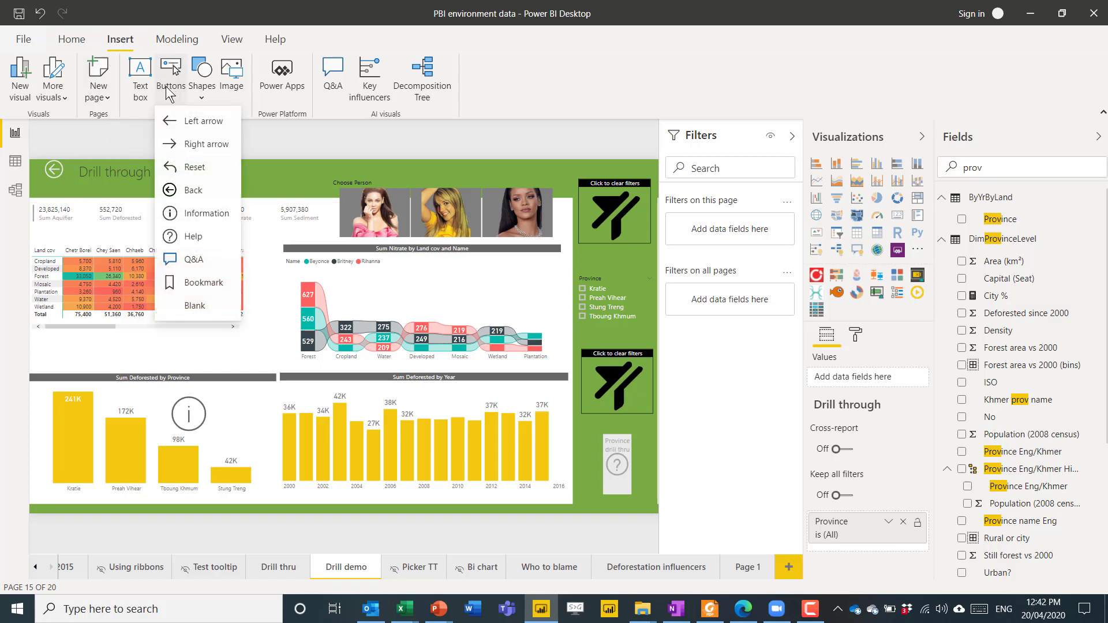
pyautogui.click(192, 236)
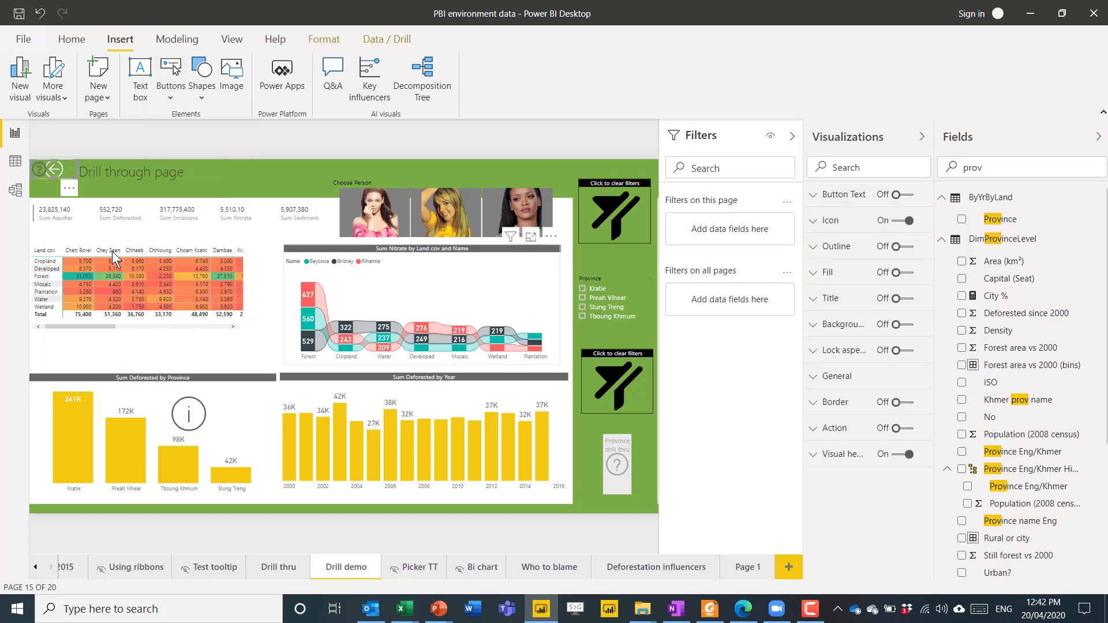
pyautogui.moveTo(76, 179); pyautogui.dragTo(278, 181)
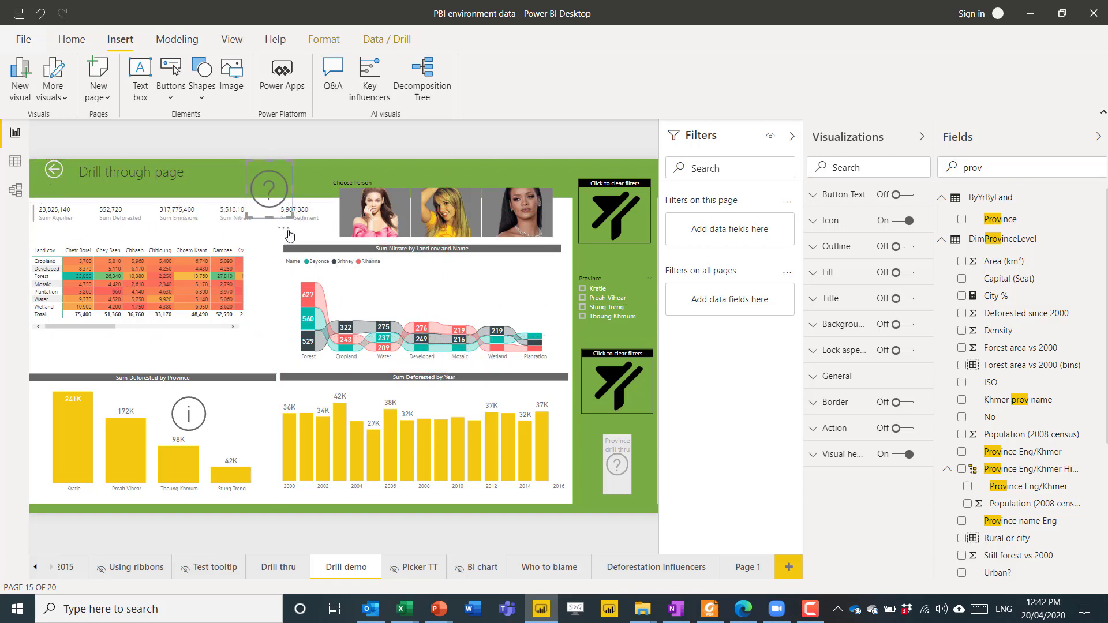
pyautogui.moveTo(292, 221); pyautogui.dragTo(317, 192)
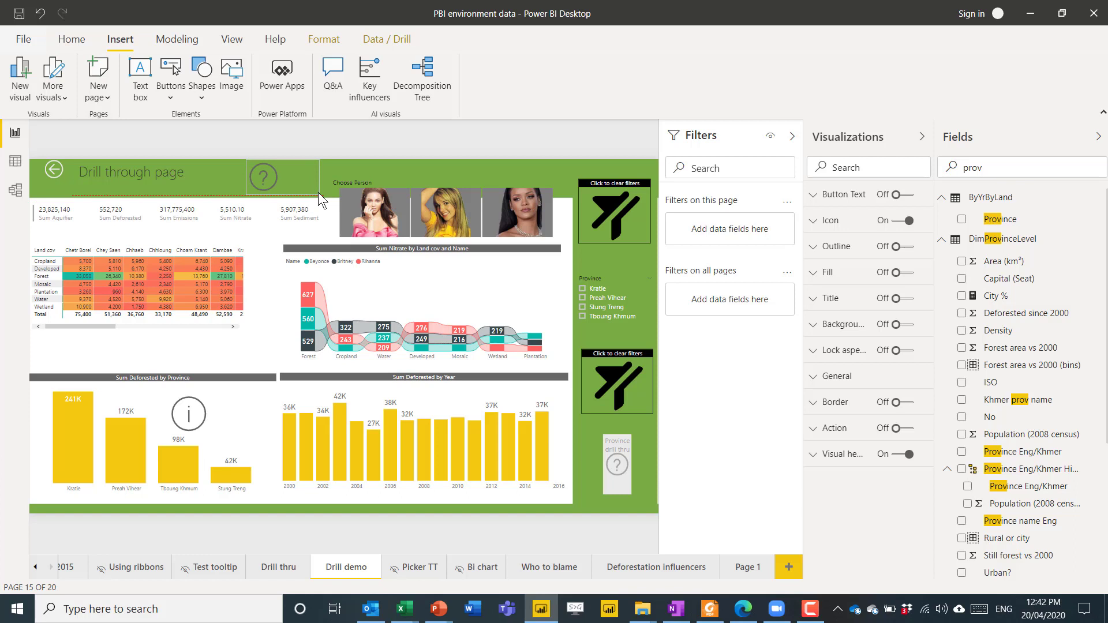
# Step: Caption the button 'Drill through', reshape it narrower and taller, and align the text top and centre
pyautogui.click(901, 195)
pyautogui.click(844, 196)
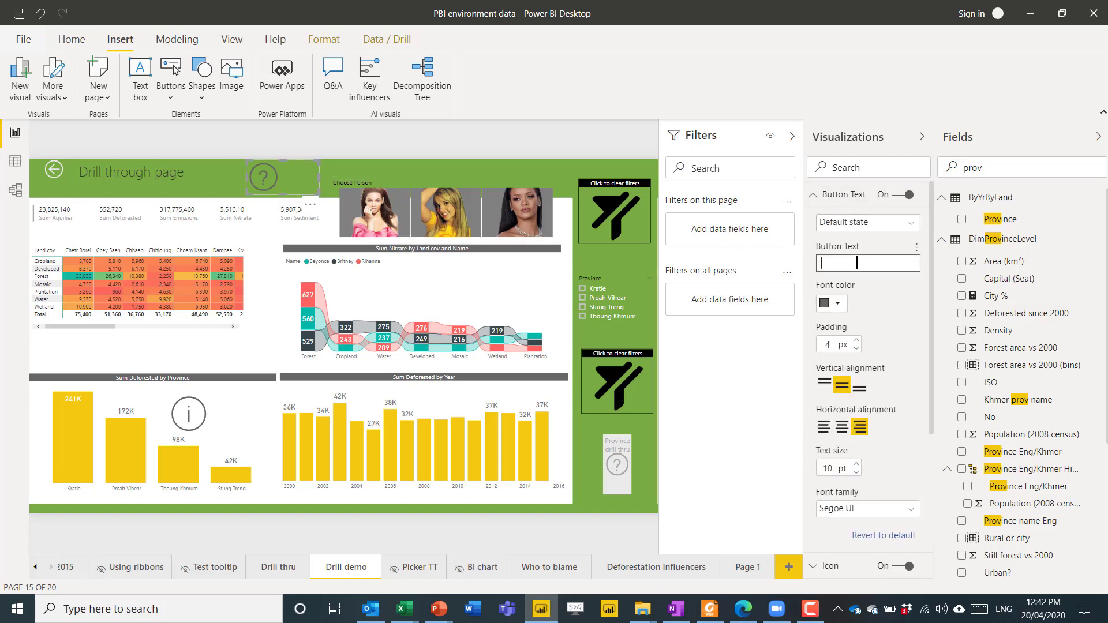
pyautogui.write('Drill through province')
pyautogui.moveTo(319, 177); pyautogui.dragTo(303, 185)
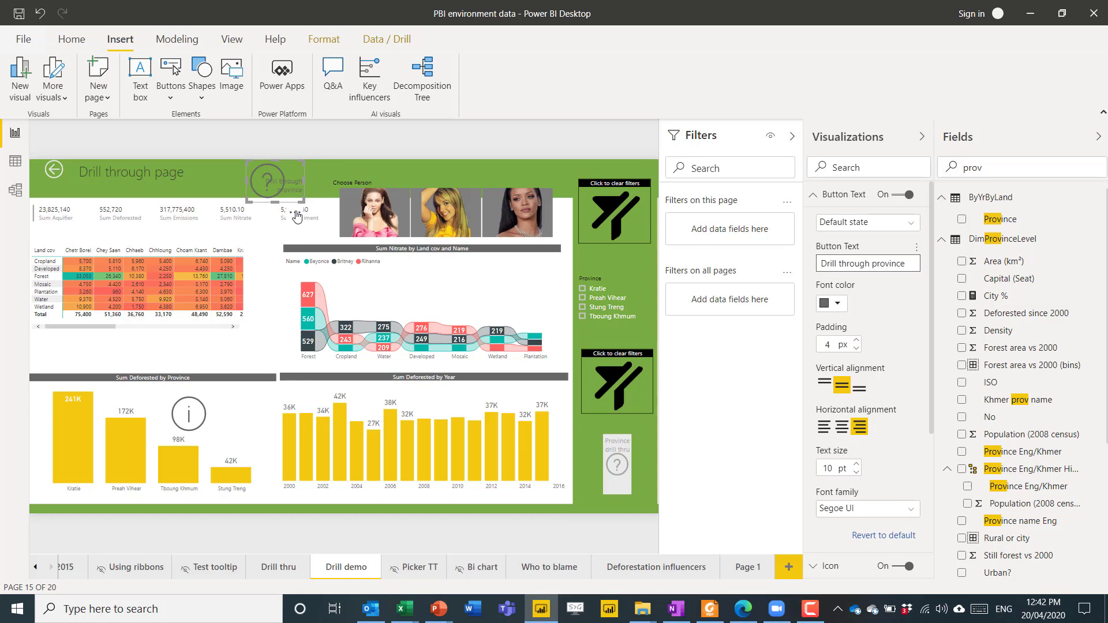
pyautogui.moveTo(304, 203); pyautogui.dragTo(278, 240)
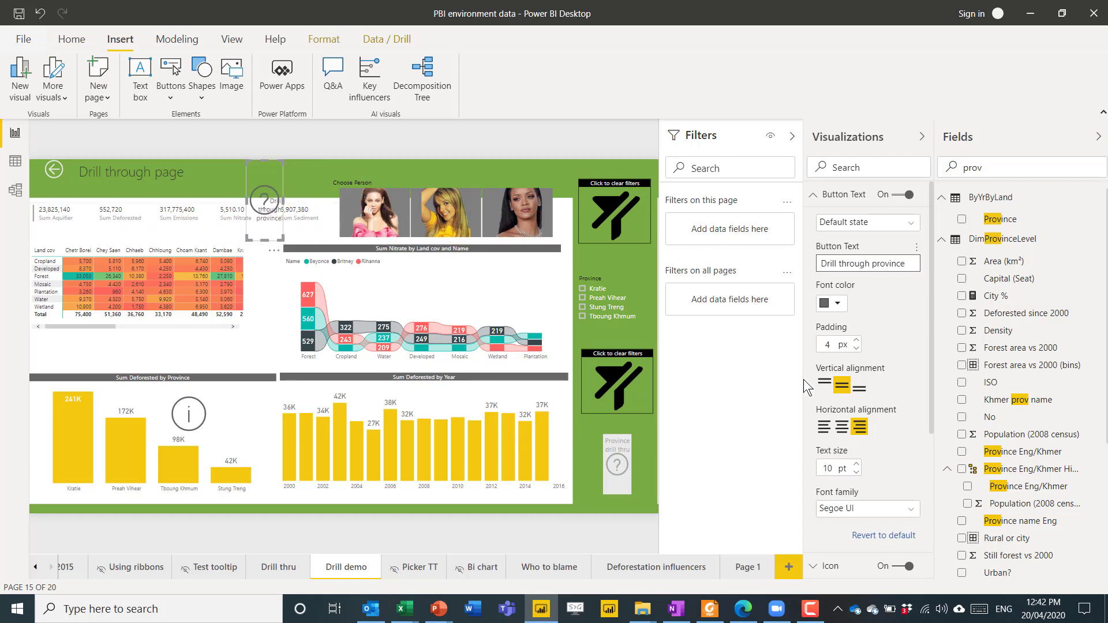
pyautogui.click(824, 383)
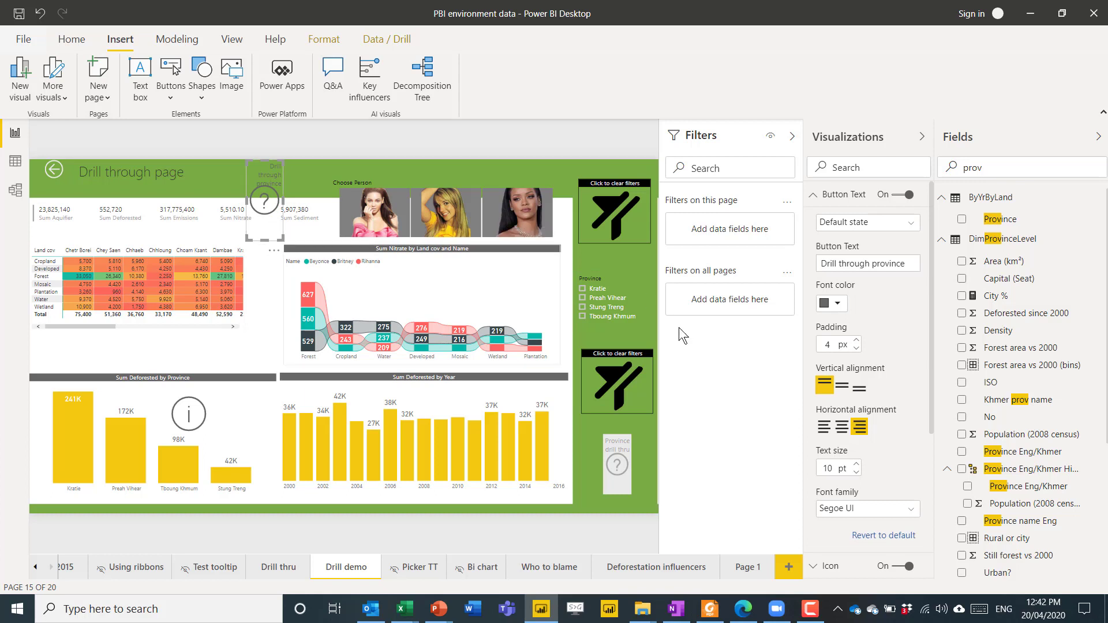
pyautogui.click(841, 427)
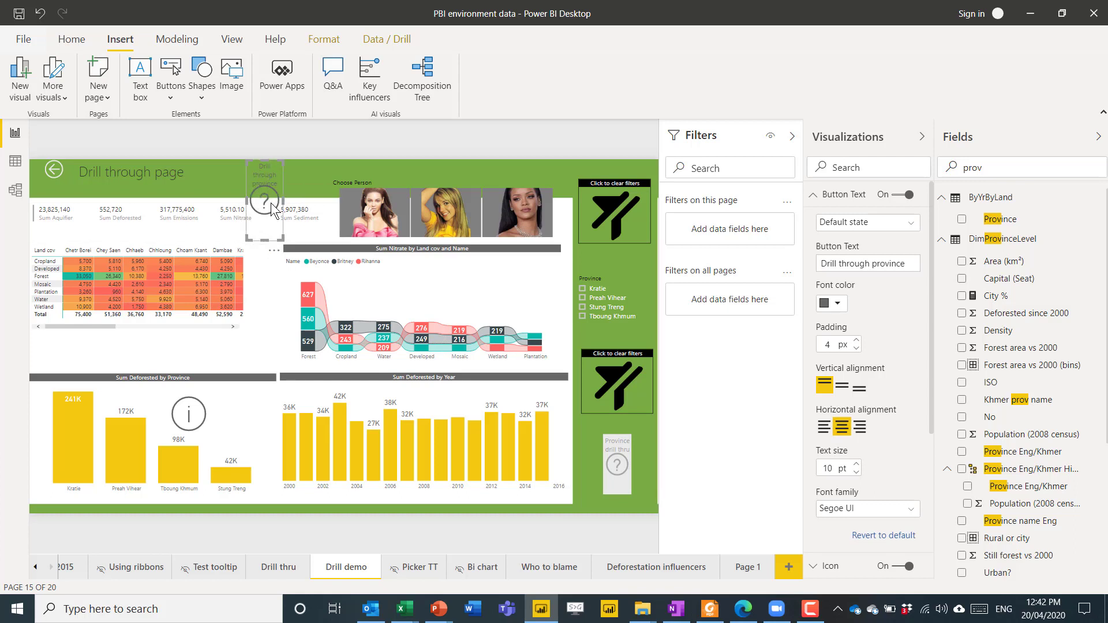
# Step: Set the button's action to Drill through with destination Who to blame, then select the Kratie bar
pyautogui.click(813, 199)
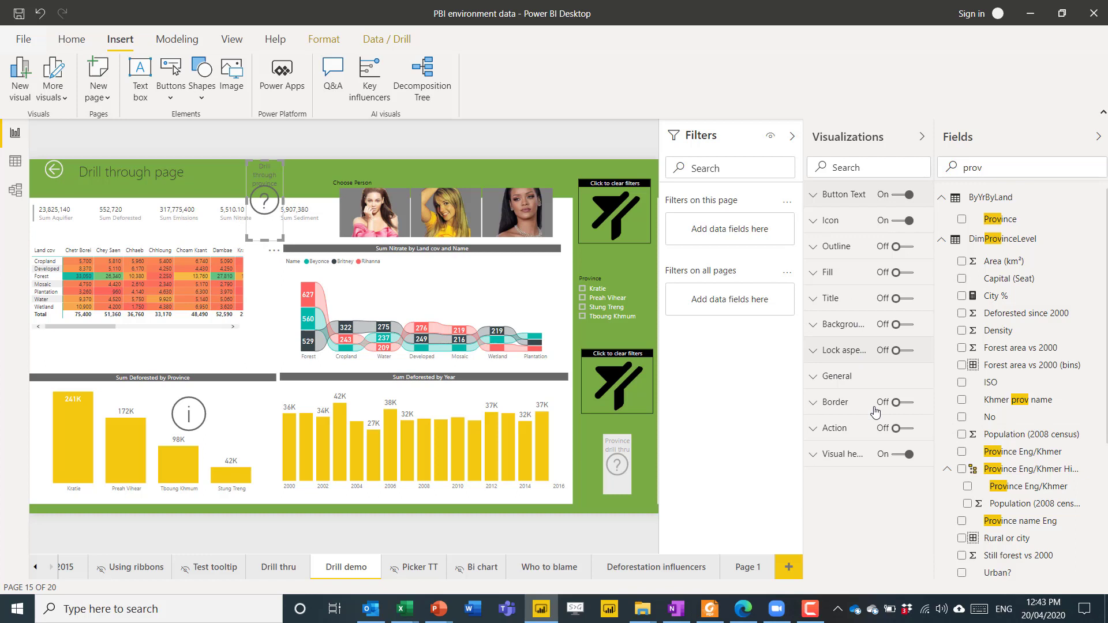
pyautogui.click(899, 428)
pyautogui.click(831, 439)
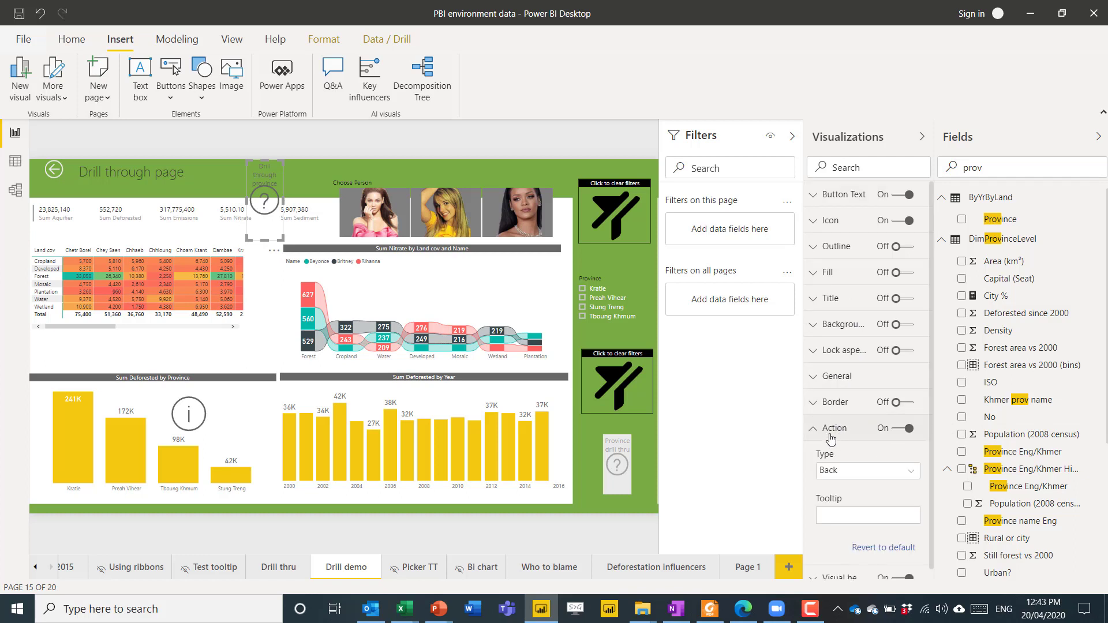
pyautogui.click(910, 470)
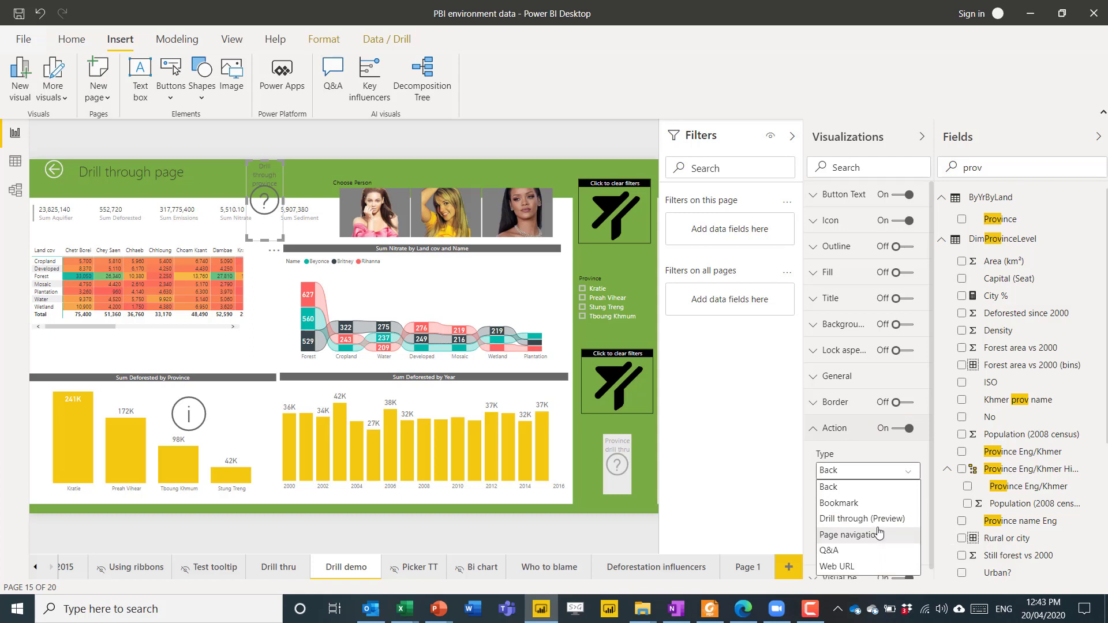
pyautogui.click(840, 520)
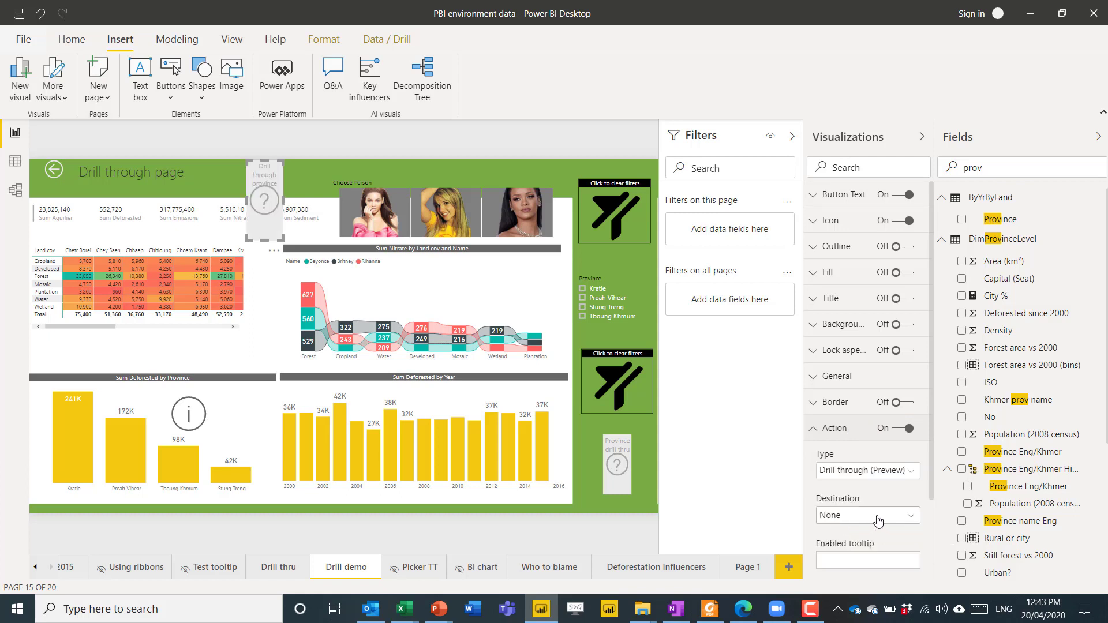
pyautogui.click(864, 518)
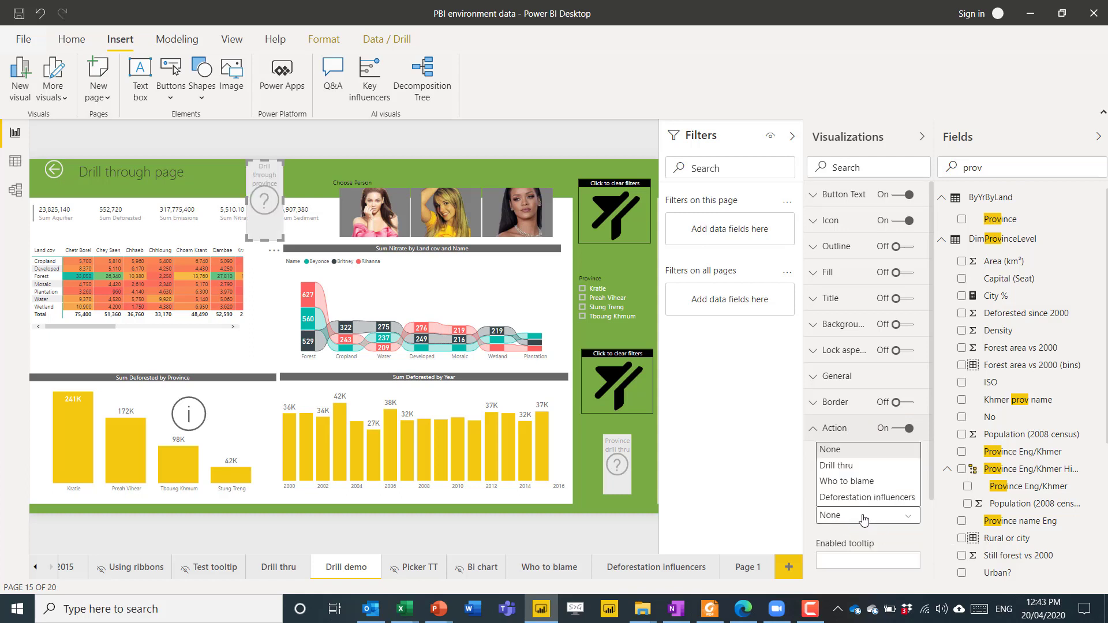
pyautogui.click(854, 482)
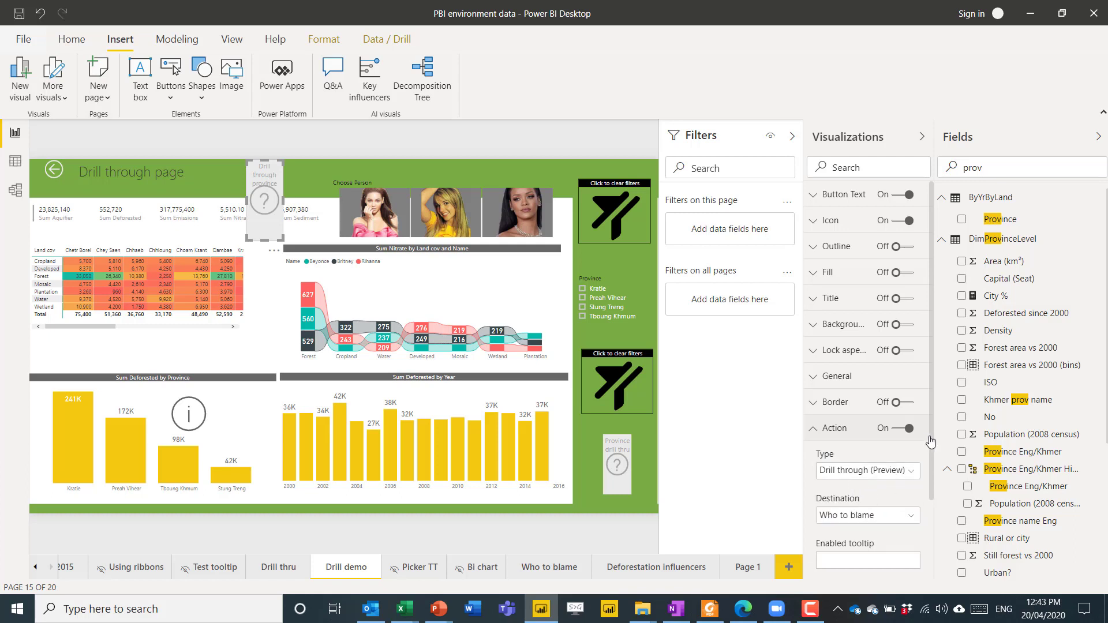
pyautogui.moveTo(931, 443); pyautogui.dragTo(918, 532)
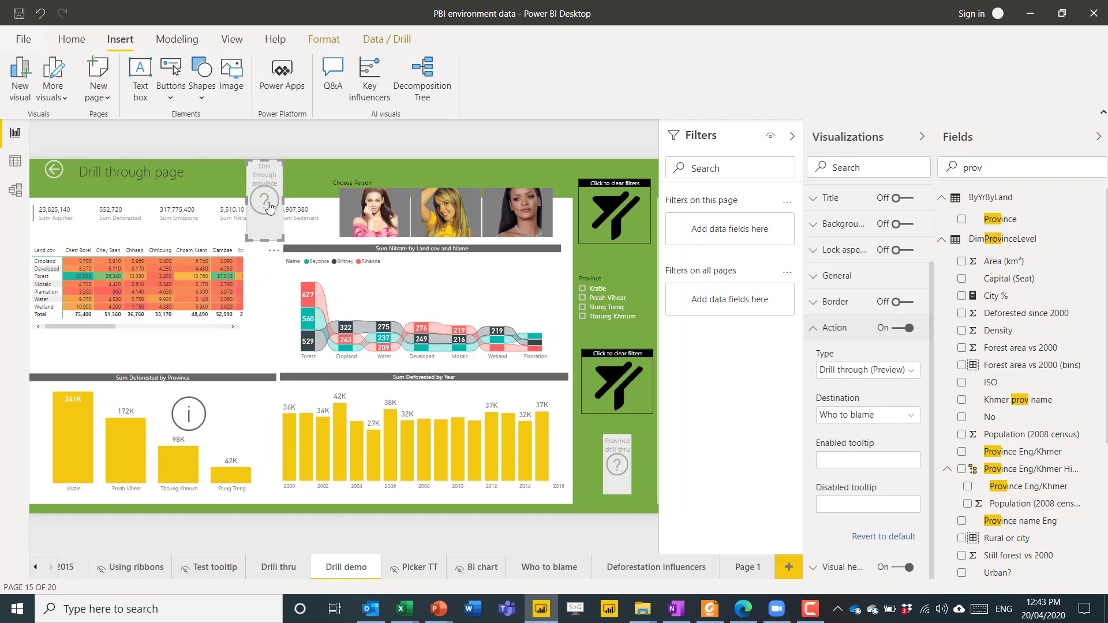
pyautogui.moveTo(270, 209)
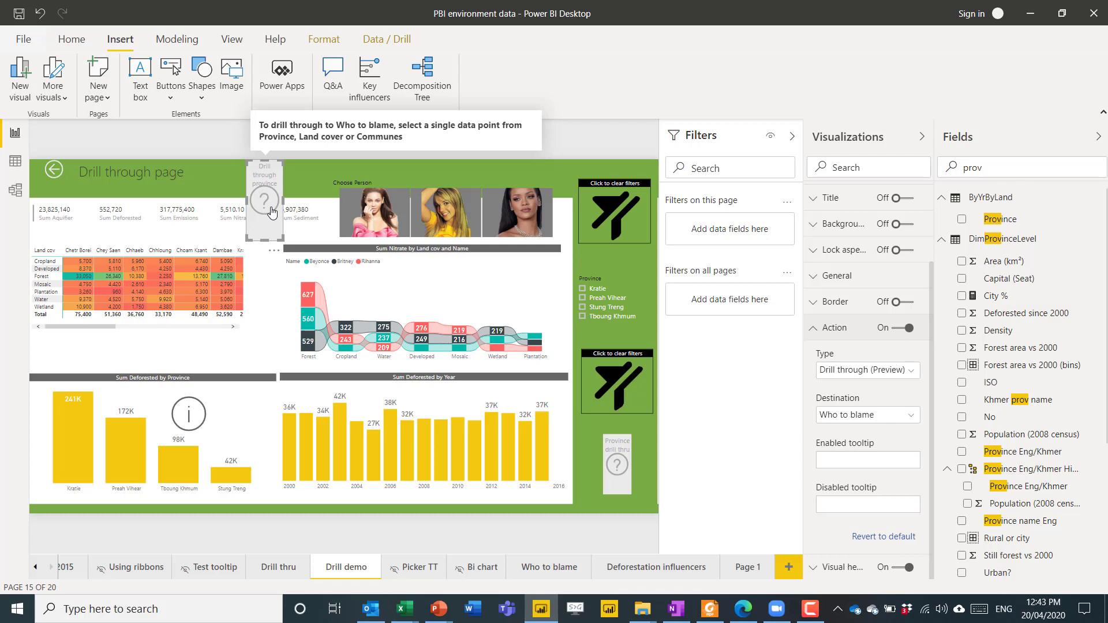
pyautogui.click(72, 441)
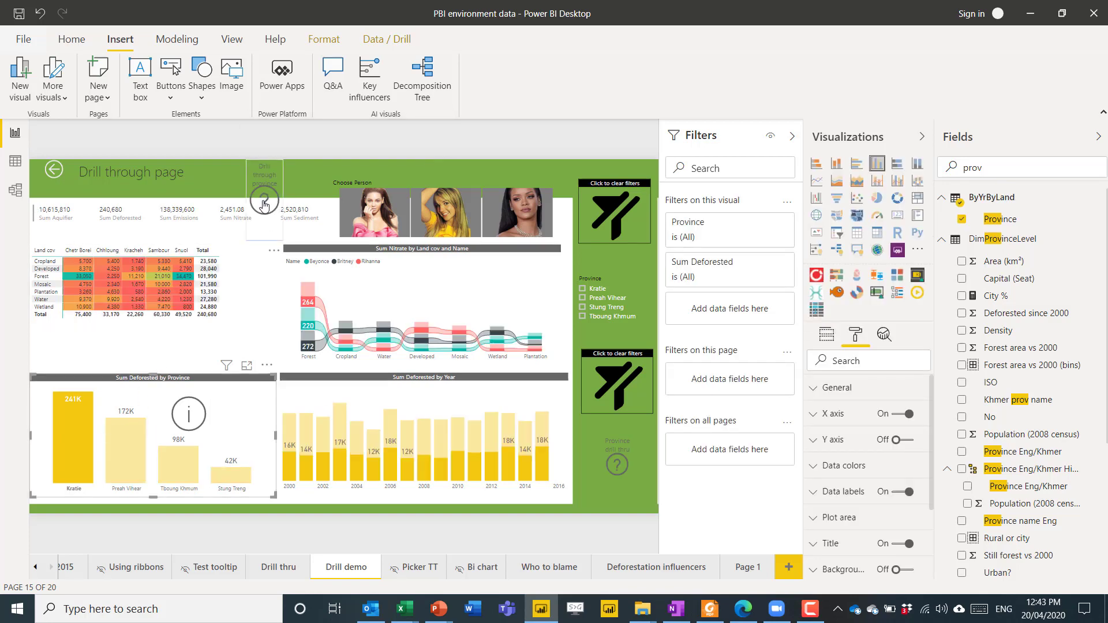
# Step: Drill through to Who to blame, toggle Stung Treng in the Province slicer, then return to Drill demo
pyautogui.keyDown('ctrl'); pyautogui.click(264, 203); pyautogui.keyUp('ctrl')
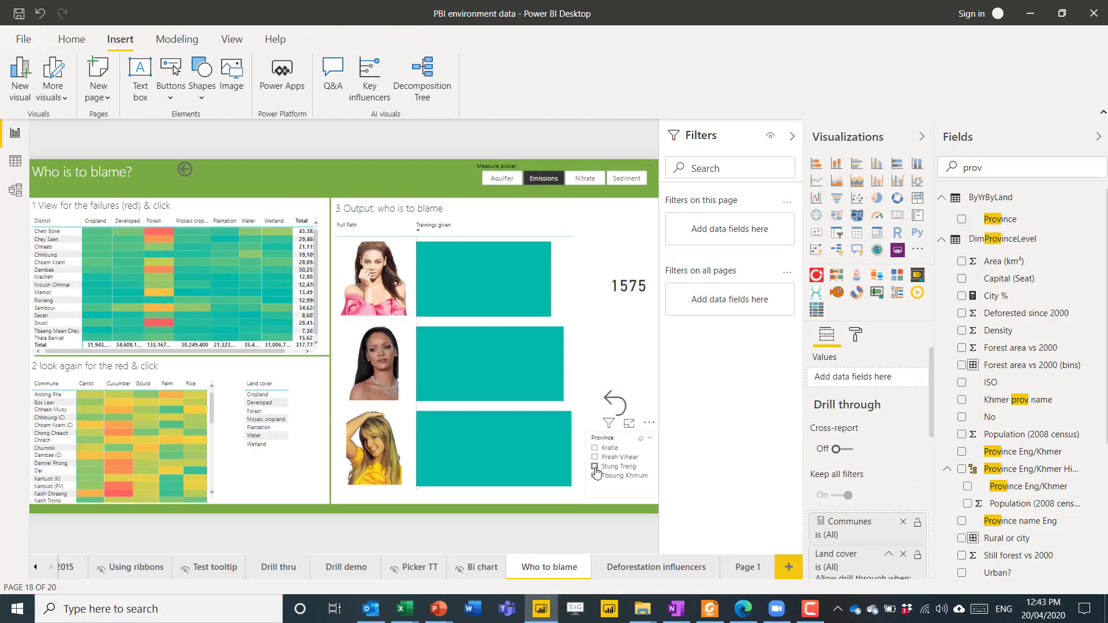
pyautogui.click(596, 469)
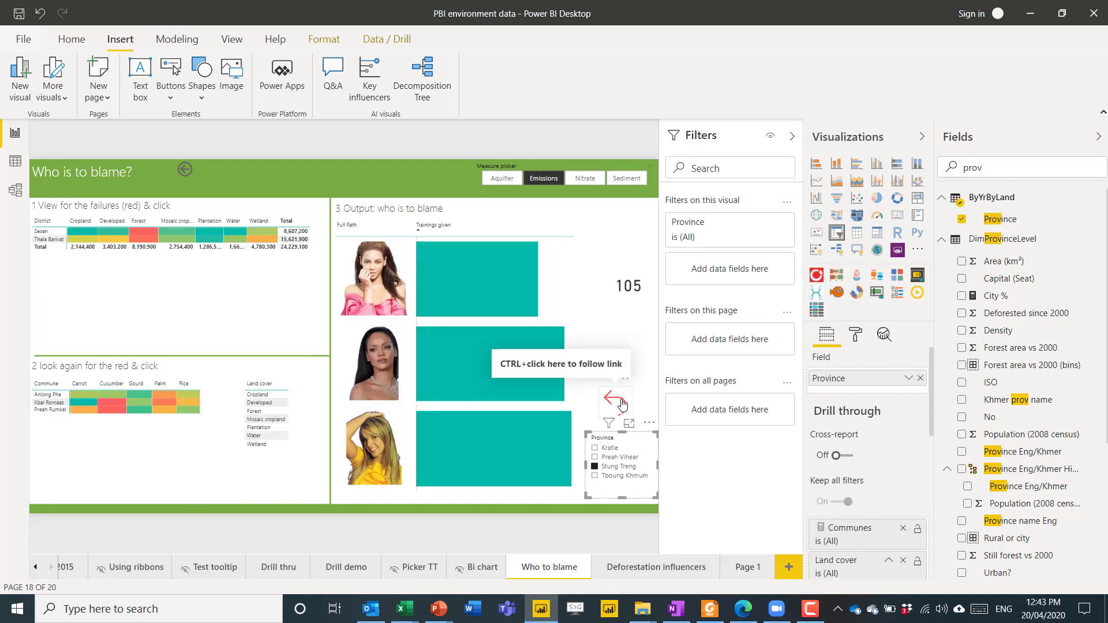
pyautogui.click(534, 336)
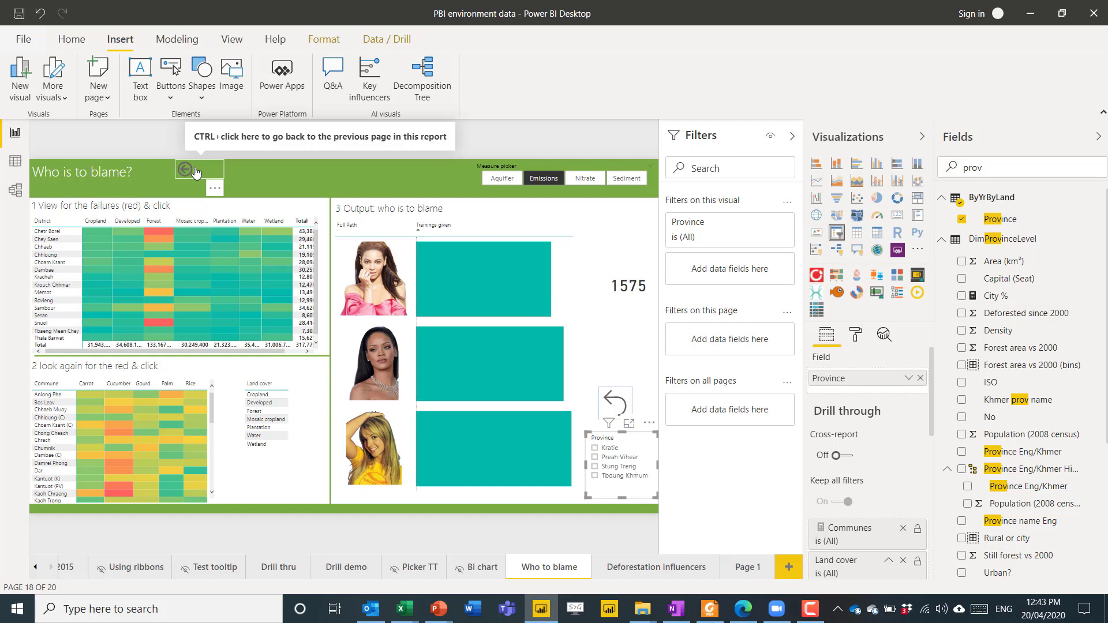
pyautogui.click(330, 177)
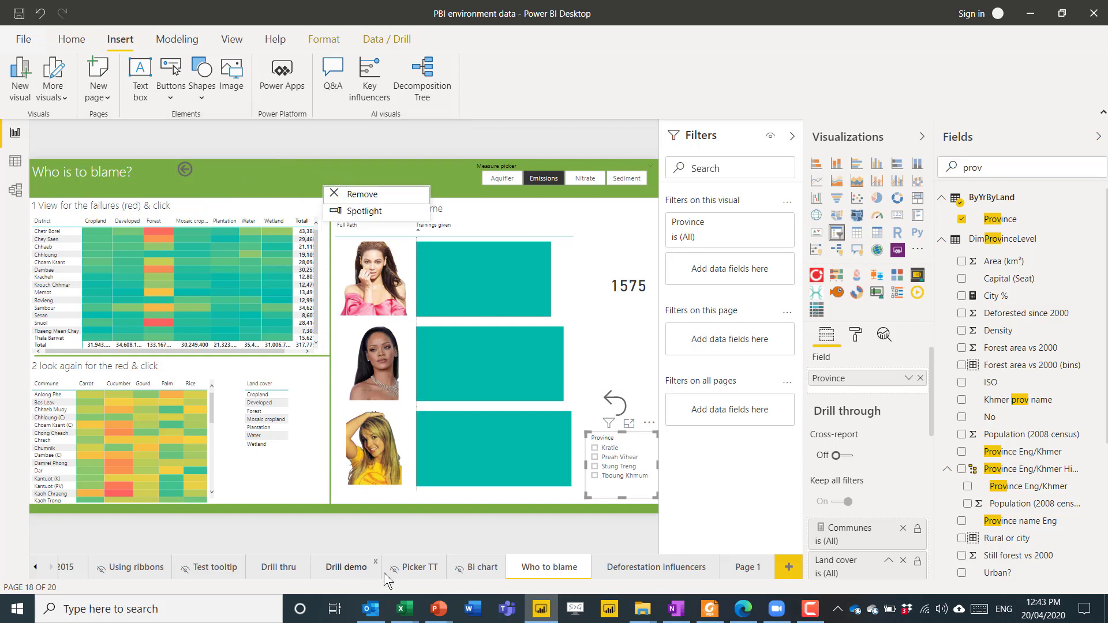
pyautogui.click(345, 567)
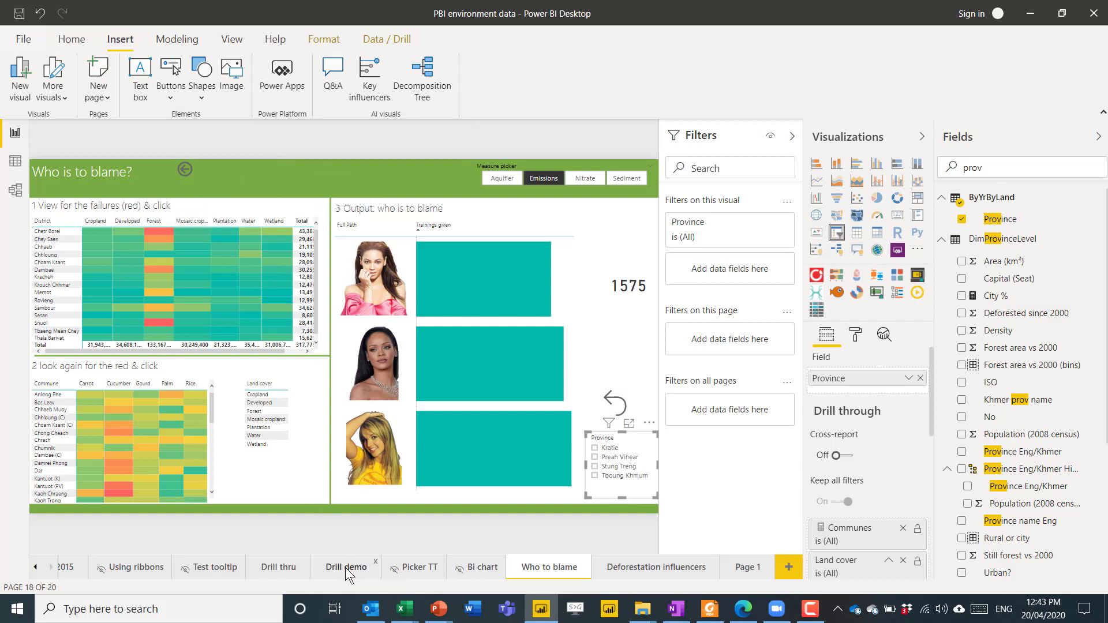
pyautogui.click(345, 567)
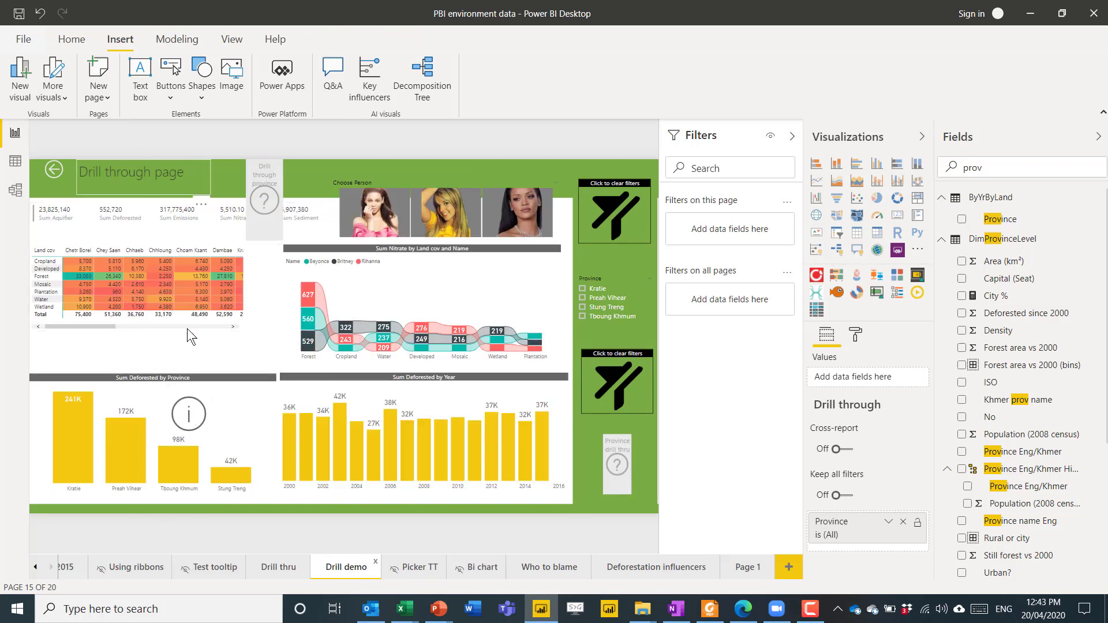
# Step: Insert an Information button and place it beside the Stung Treng bar
pyautogui.click(174, 89)
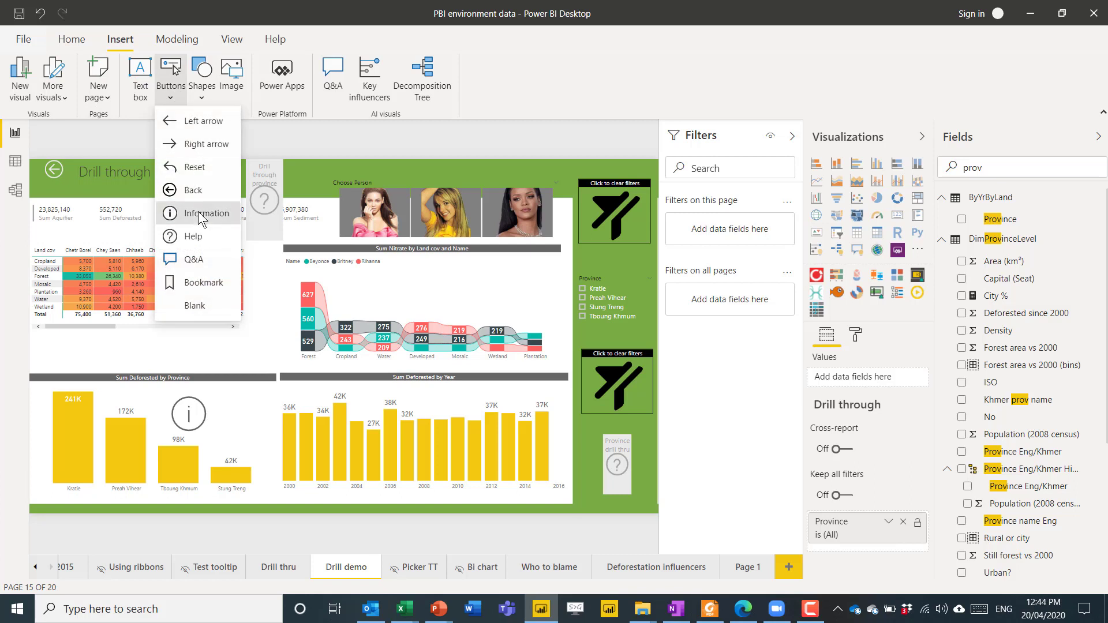
pyautogui.click(199, 210)
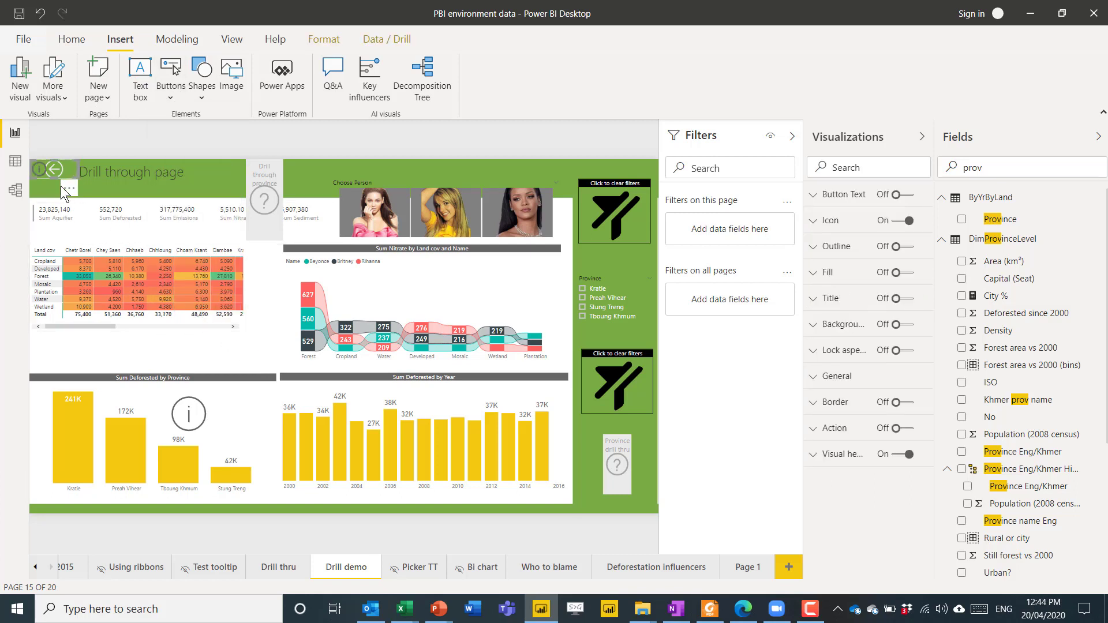
pyautogui.moveTo(54, 181); pyautogui.dragTo(243, 437)
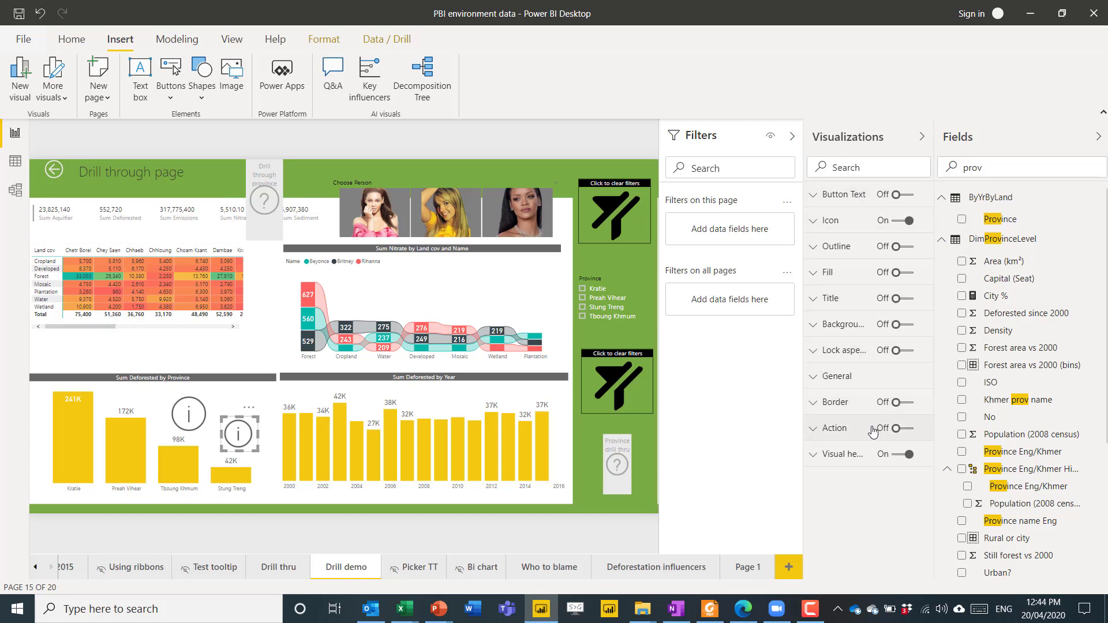
# Step: Turn on the info button's action and enter the tooltip 'Means you can drill through'
pyautogui.click(898, 430)
pyautogui.click(833, 430)
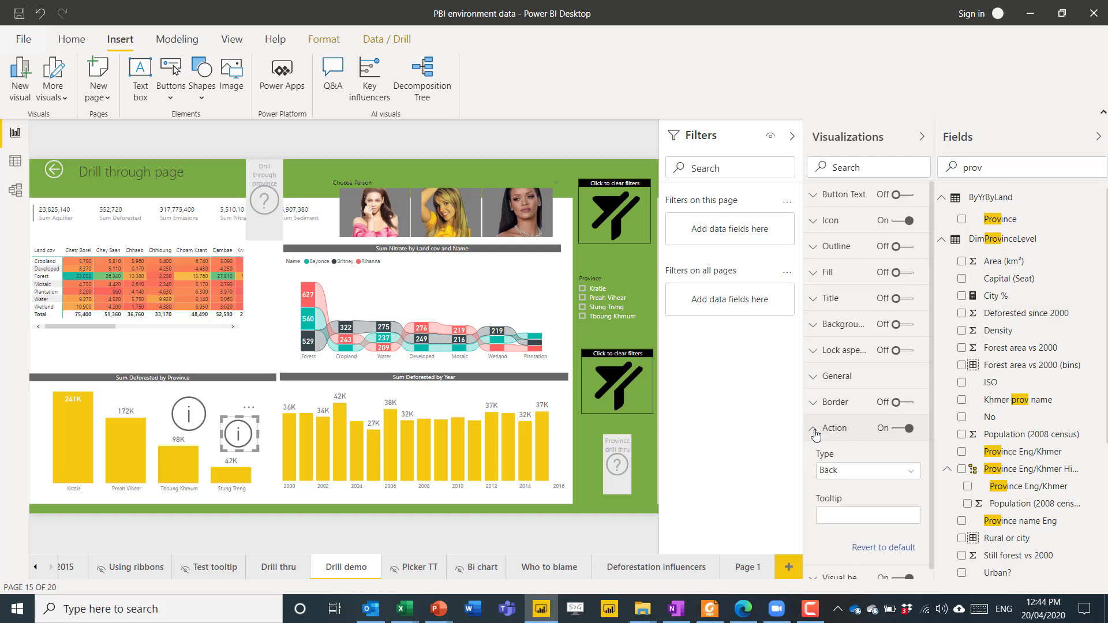
pyautogui.click(838, 505)
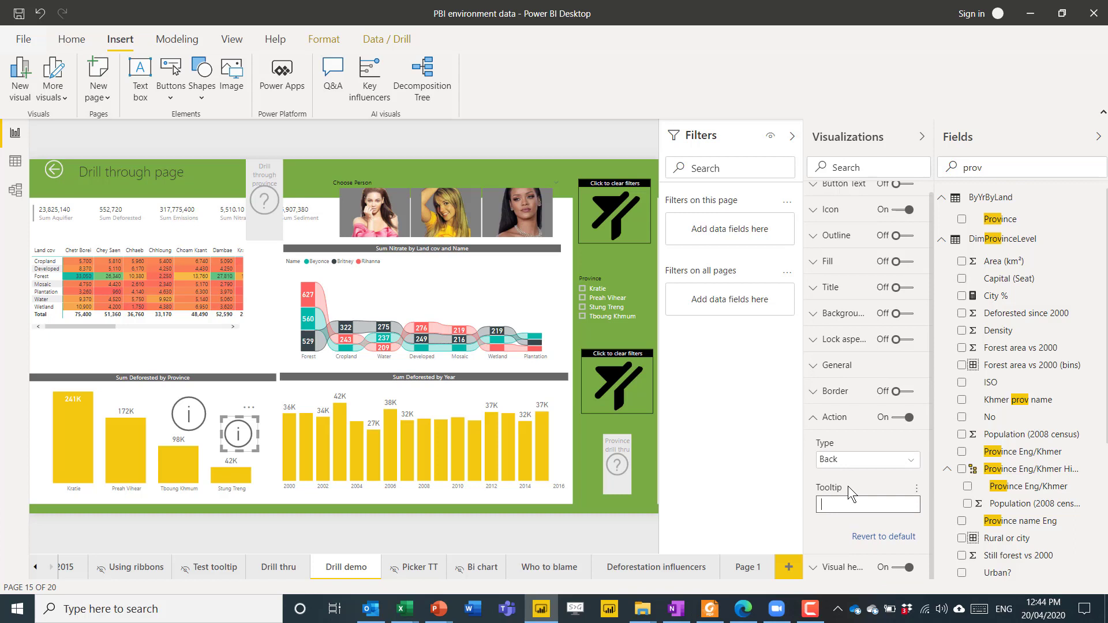
pyautogui.moveTo(847, 486)
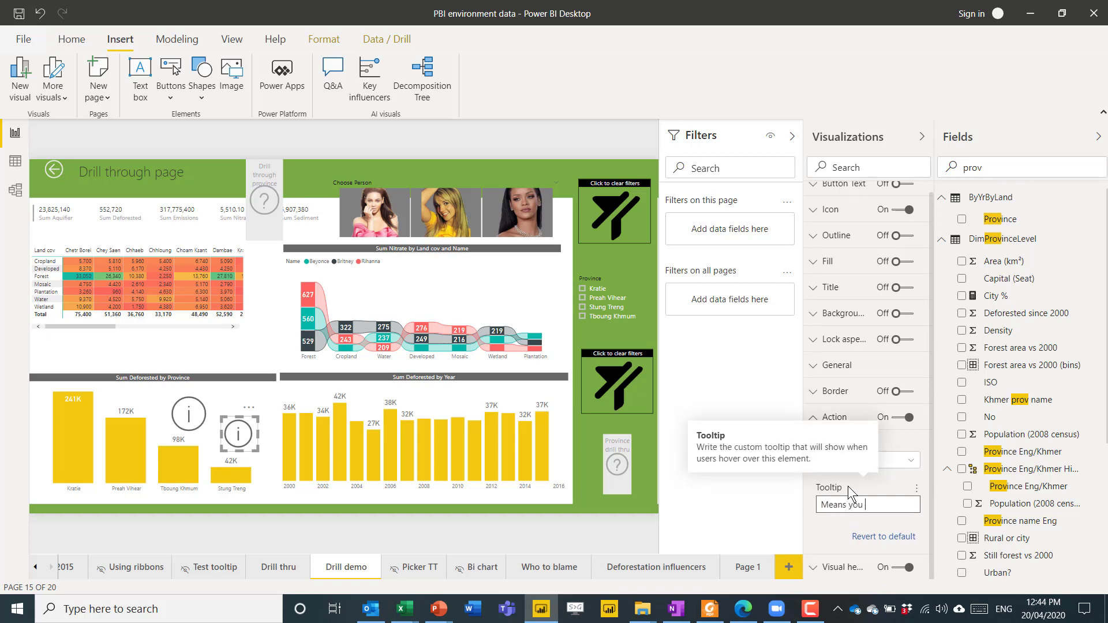
pyautogui.write('Means you can drill through')
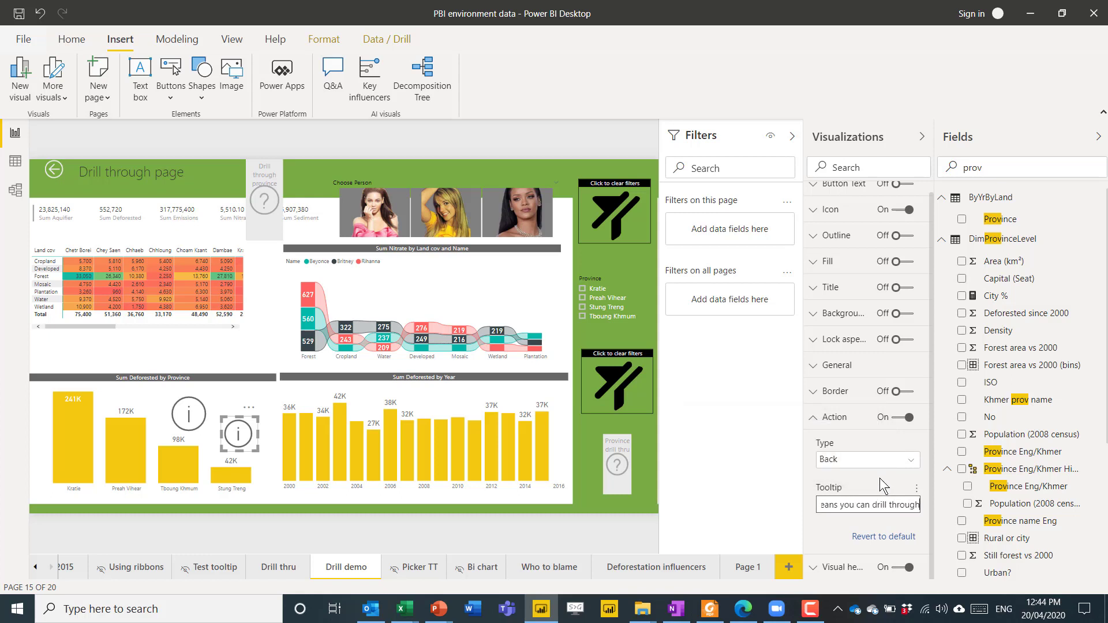
# Step: Commit the 'Means you can drill through' tooltip and check the tooltips on the info buttons and chart bars
pyautogui.click(240, 432)
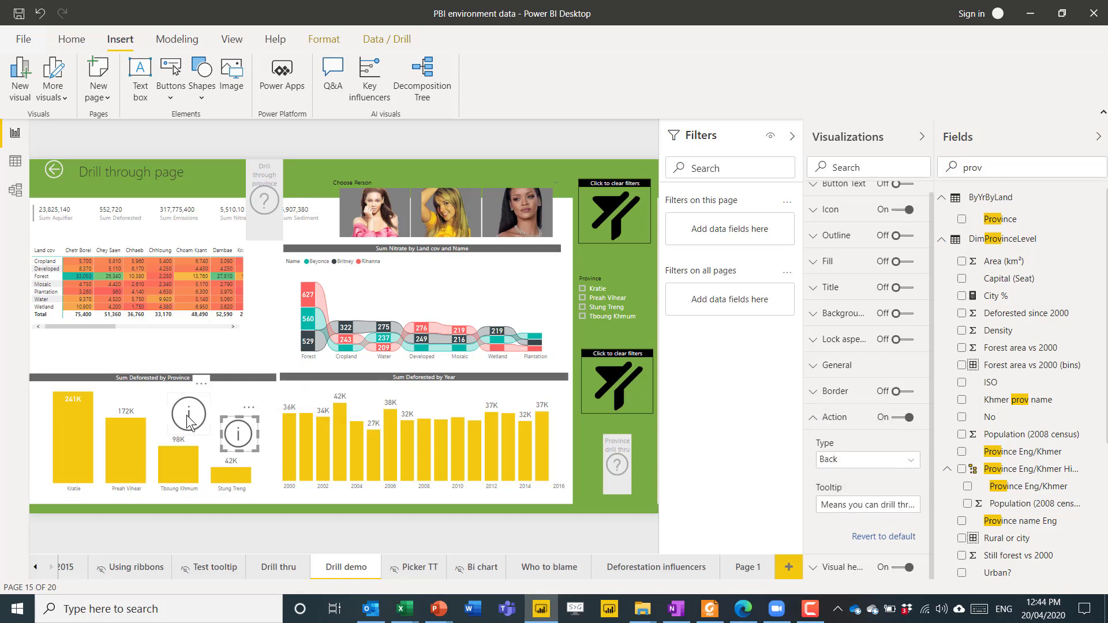
pyautogui.moveTo(188, 422)
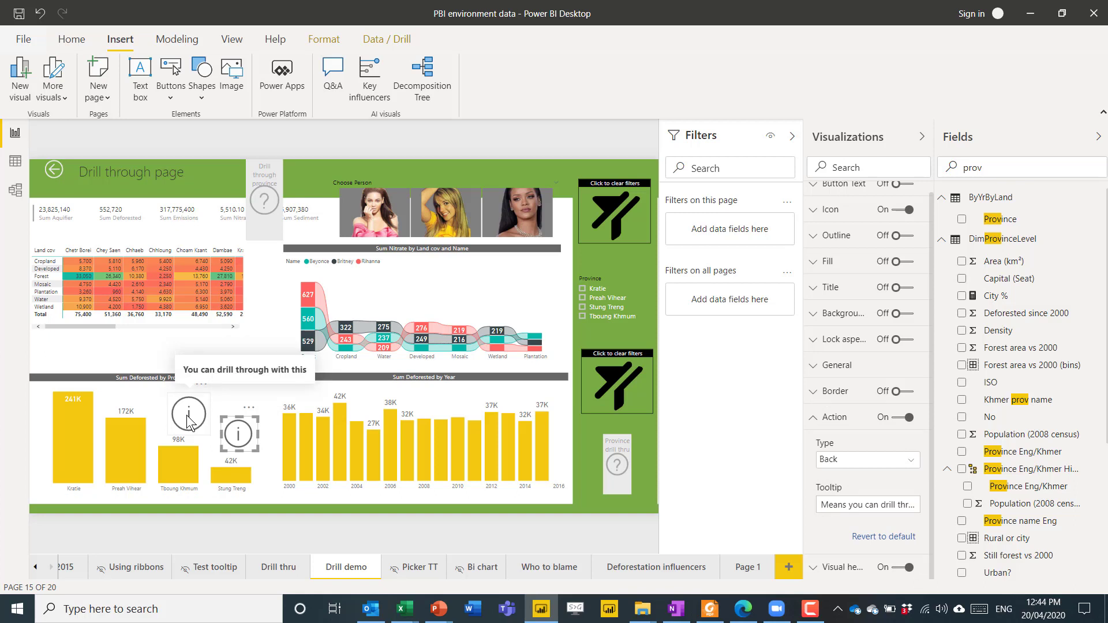
pyautogui.moveTo(241, 438)
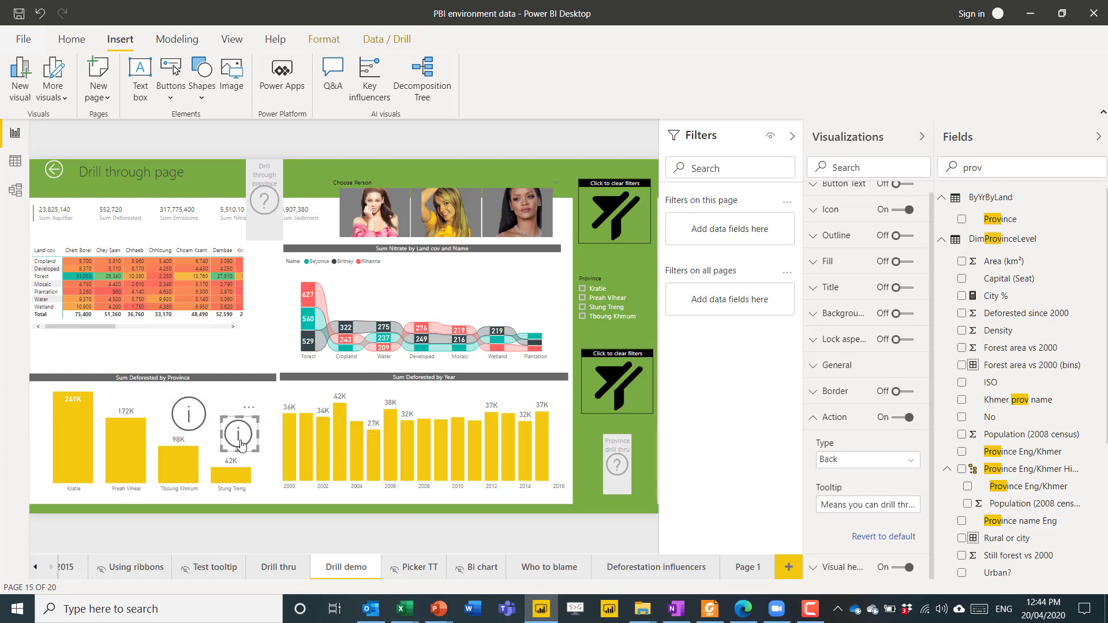
pyautogui.moveTo(238, 480)
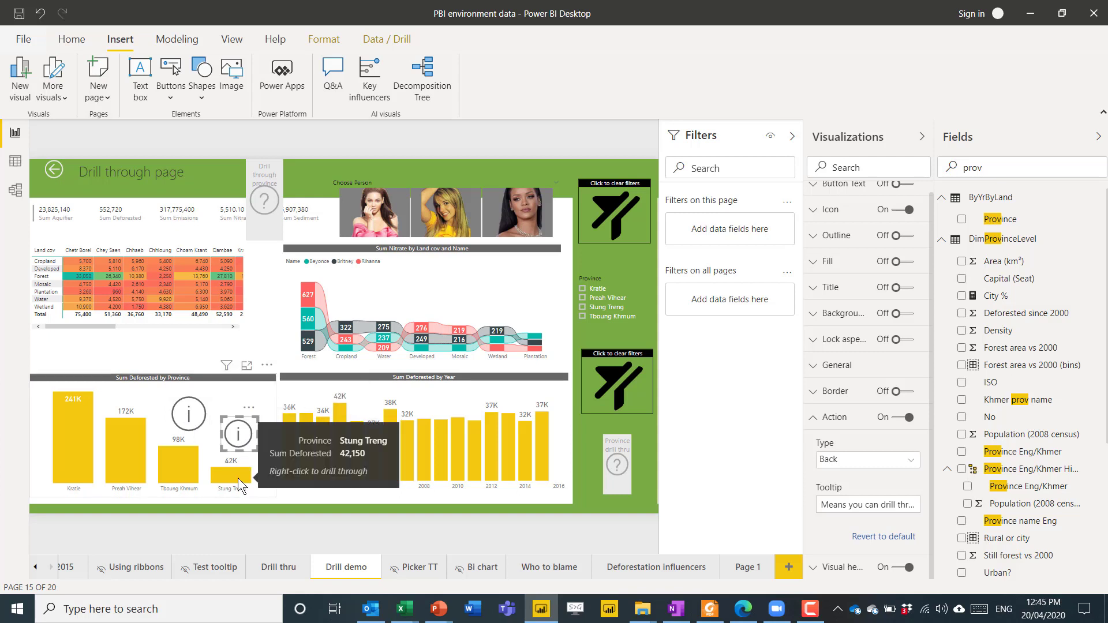
pyautogui.moveTo(174, 459)
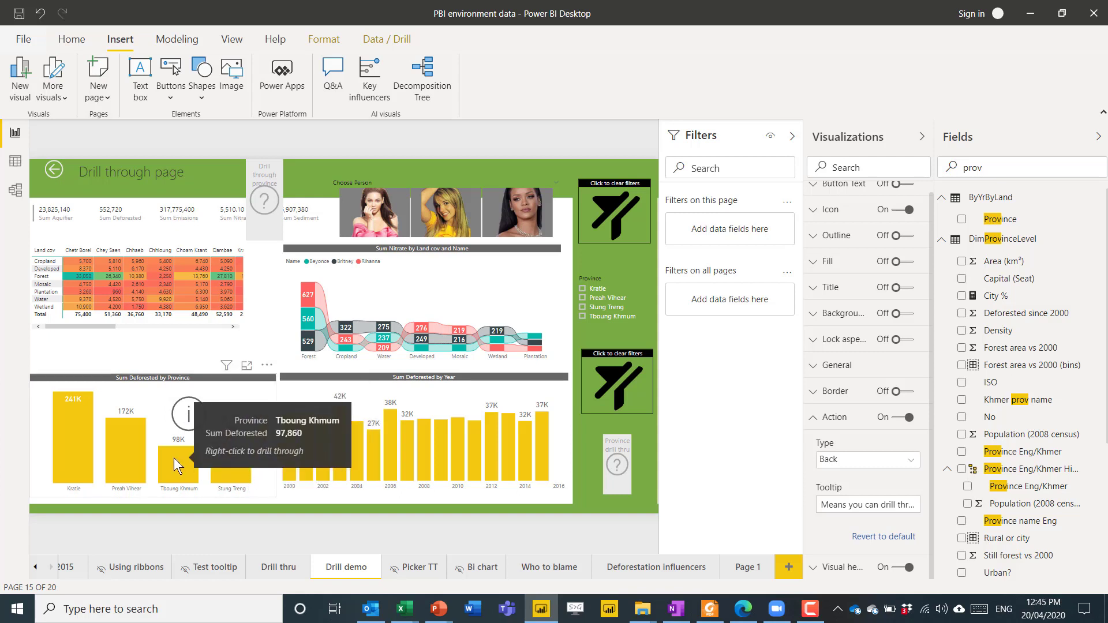
pyautogui.moveTo(113, 445)
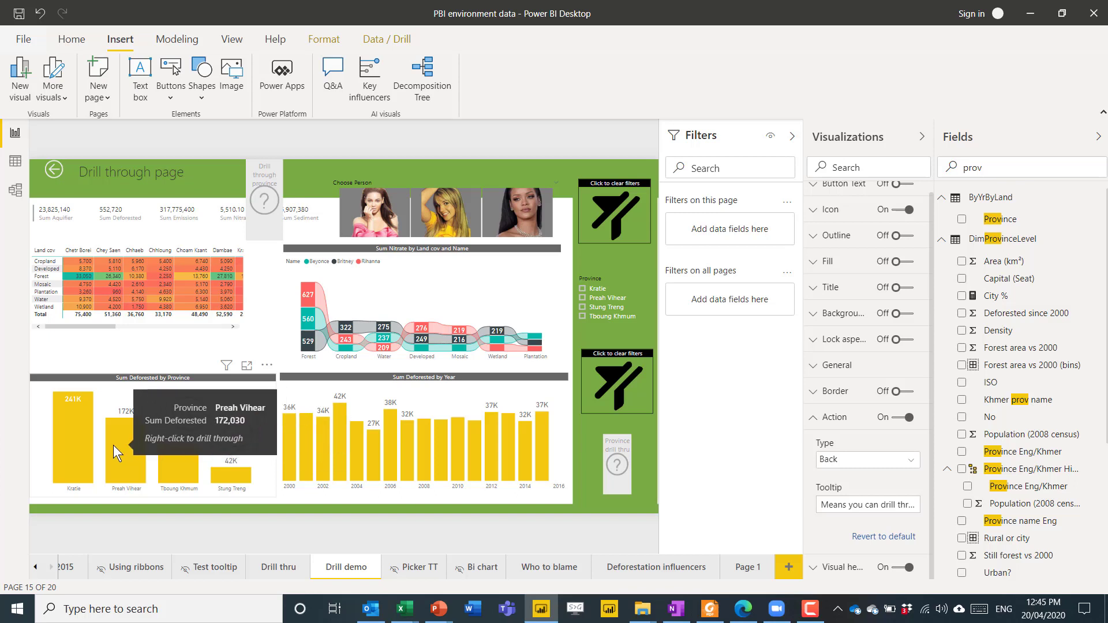
pyautogui.moveTo(81, 433)
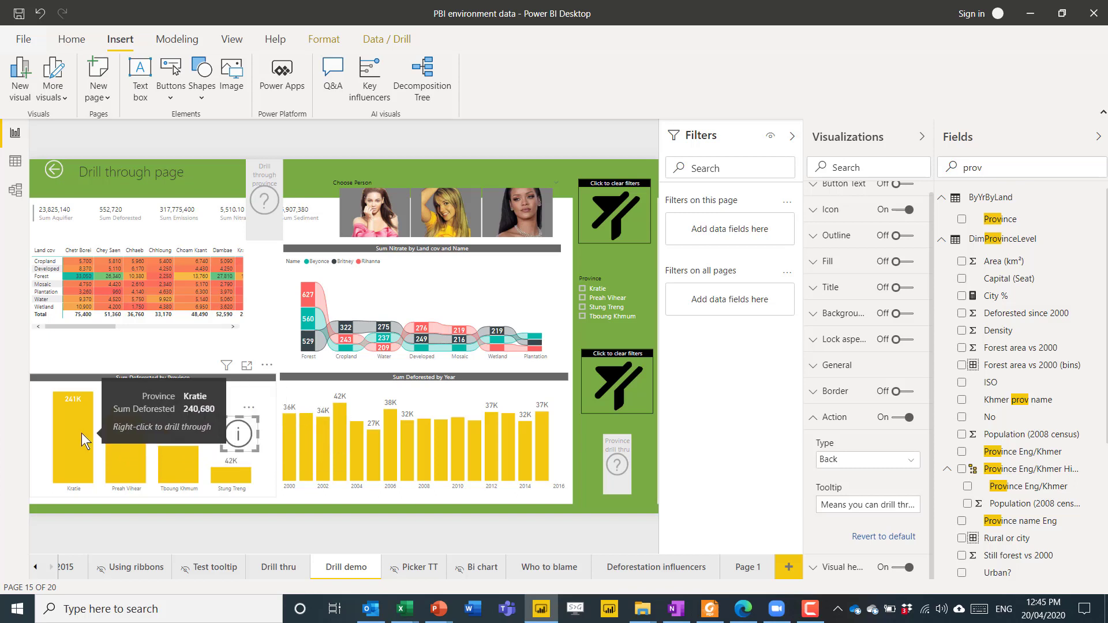
pyautogui.click(271, 303)
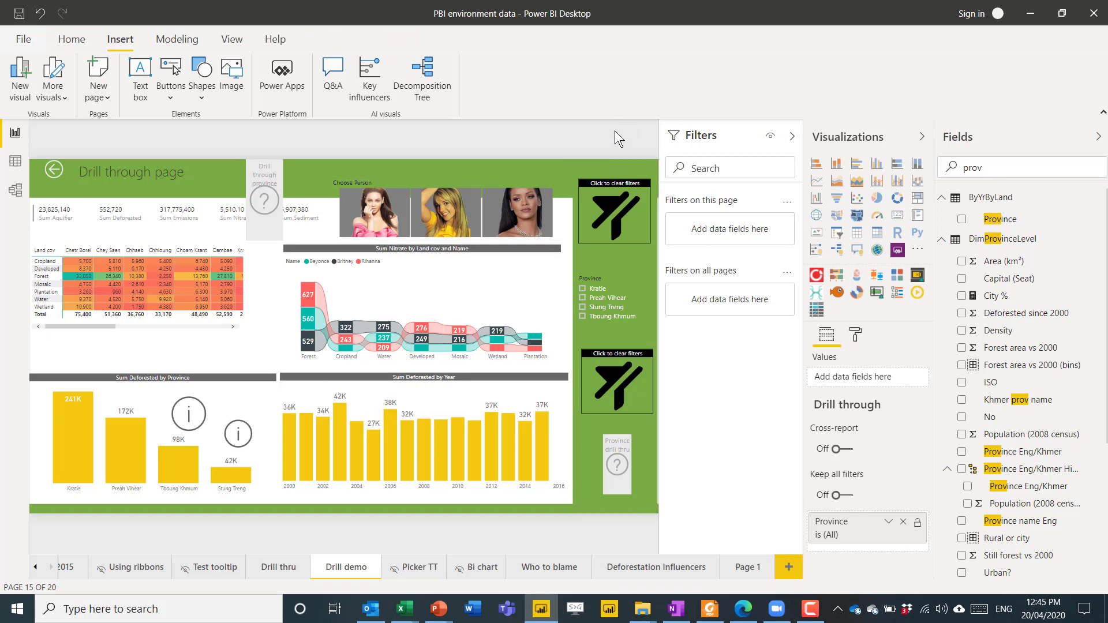